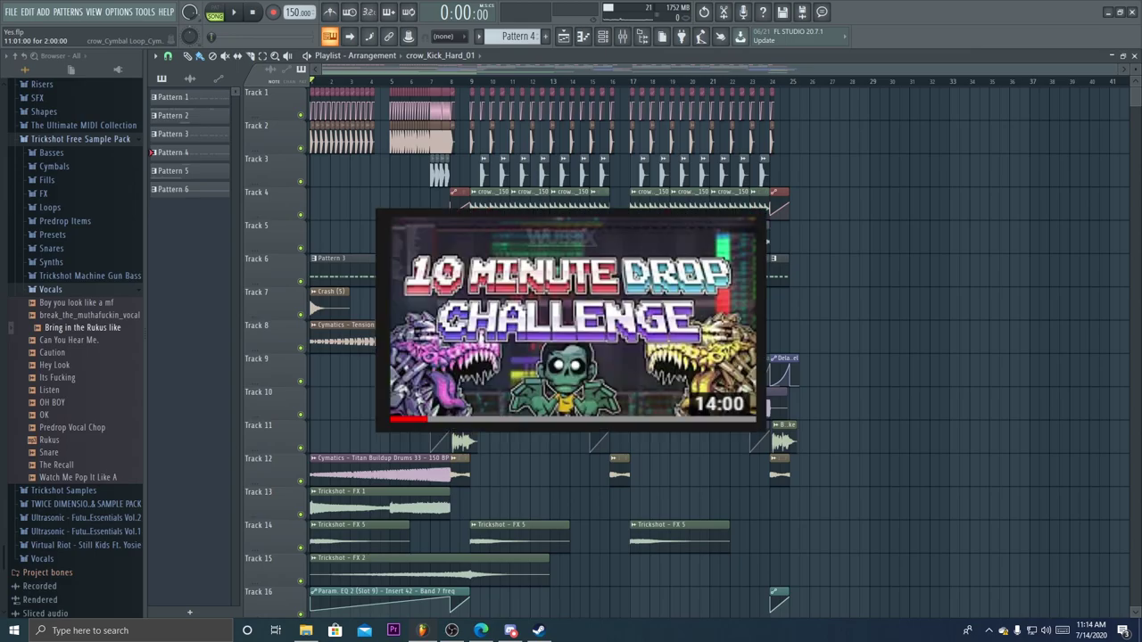
- Scrub the playlist song position through bars 9, 17 and 16, ending back at bar 9
scroll(477, 89, up, 5)
scroll(477, 89, down, 5)
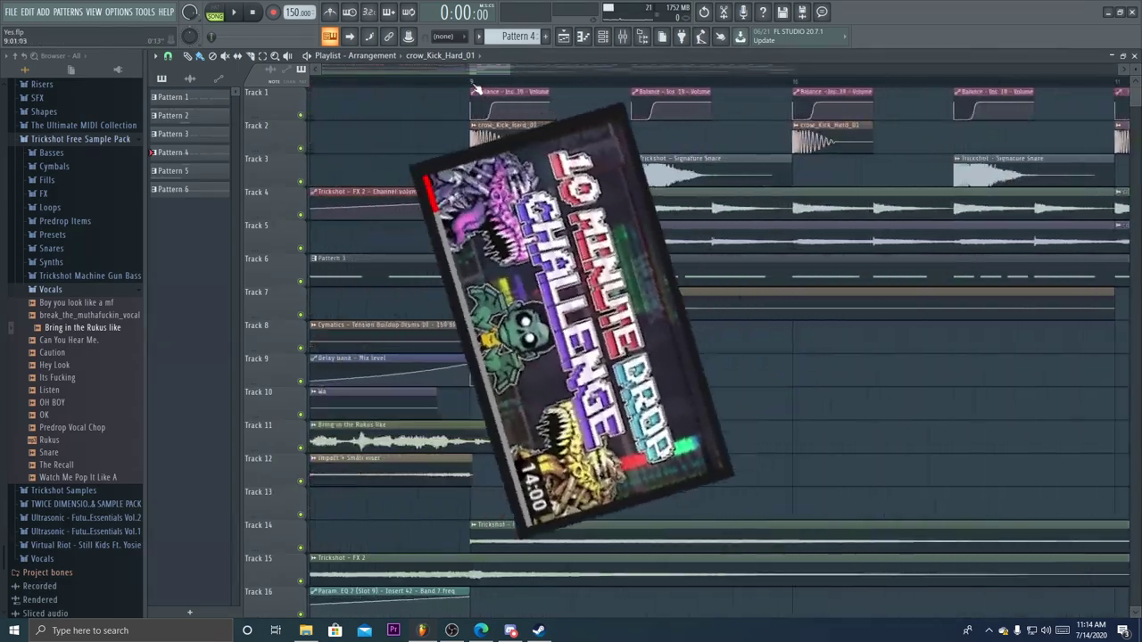
click(476, 84)
scroll(477, 90, up, 5)
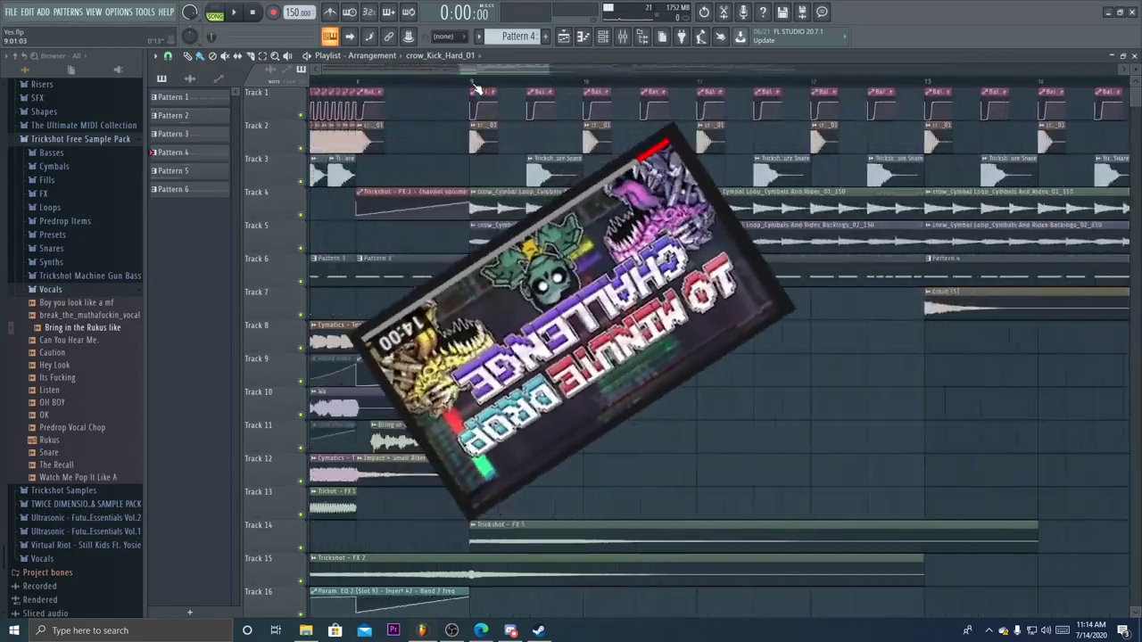
scroll(476, 89, down, 5)
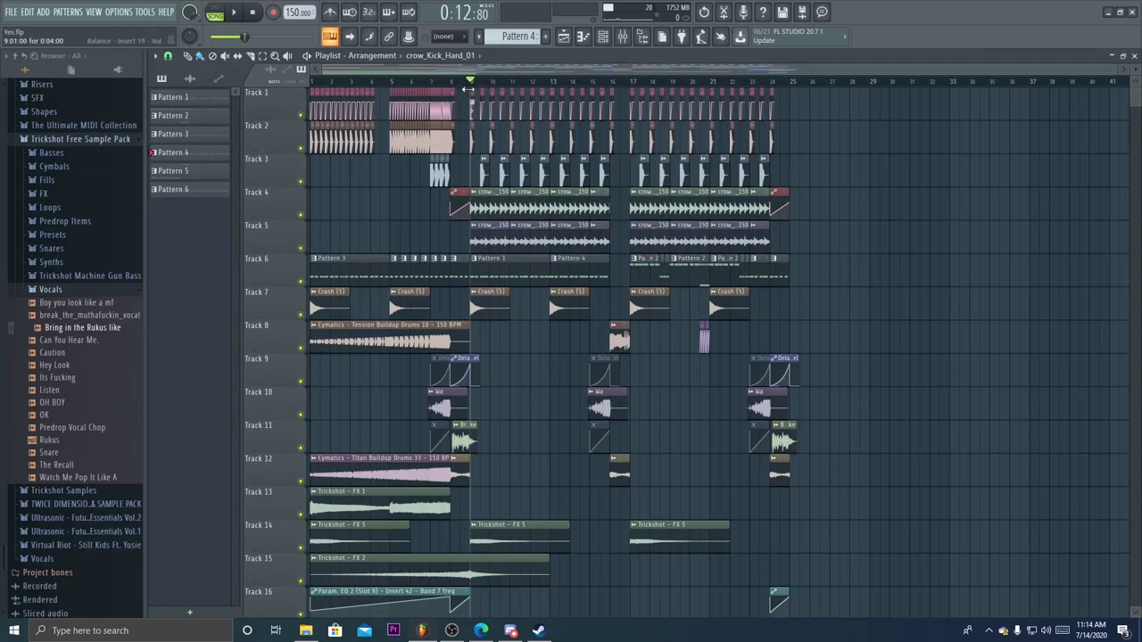
click(639, 83)
scroll(641, 84, up, 5)
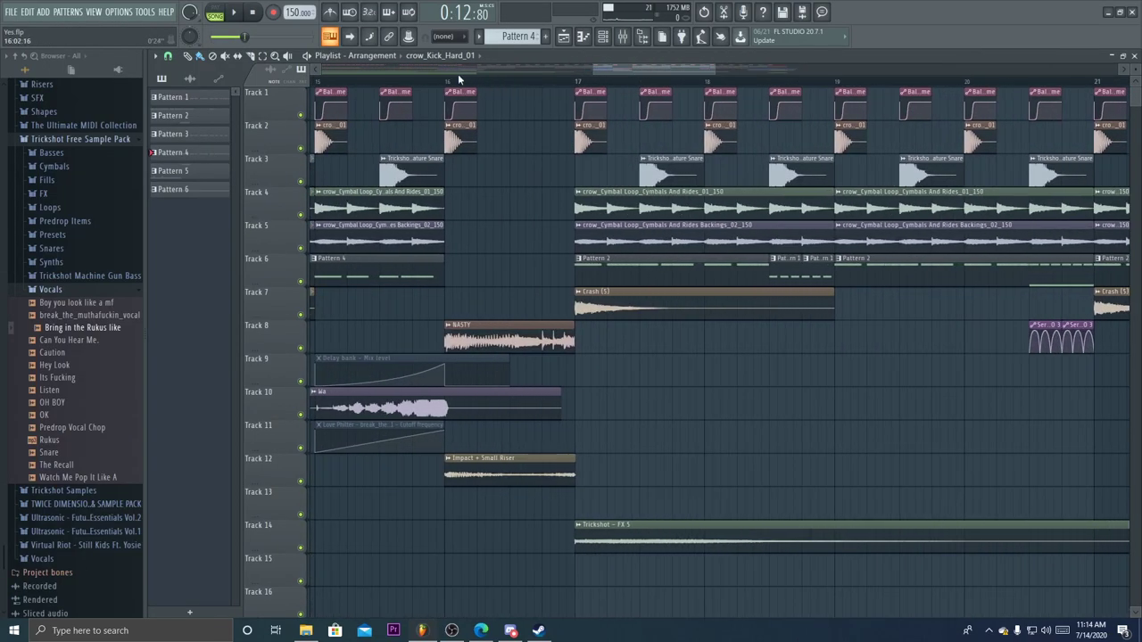
drag(563, 90, 451, 85)
scroll(452, 87, down, 1)
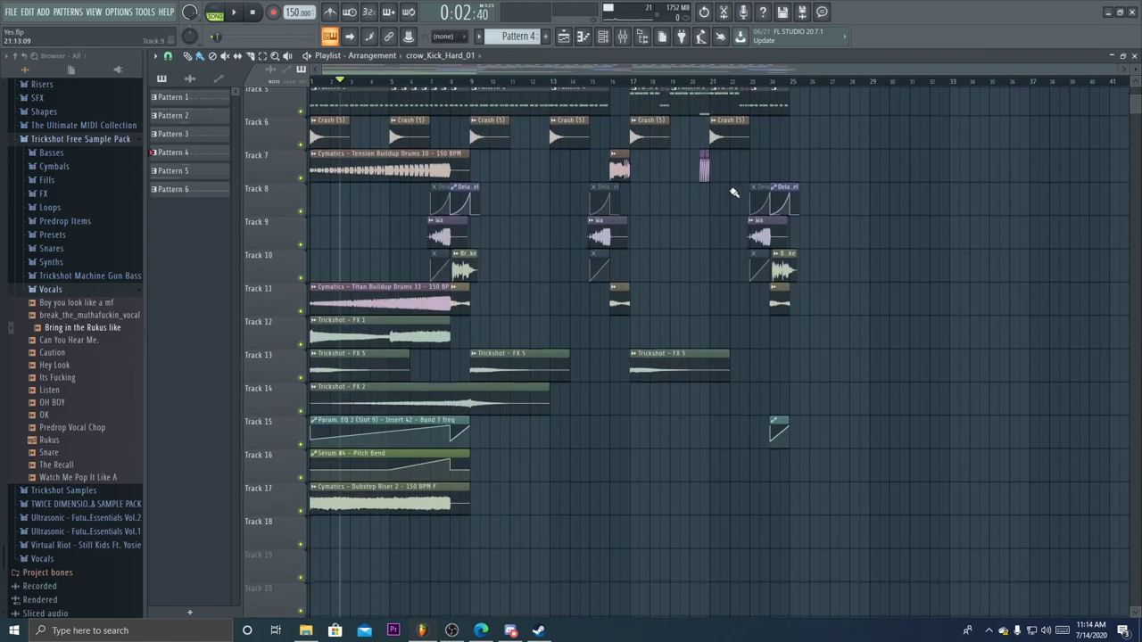
scroll(558, 183, down, 4)
scroll(545, 191, up, 8)
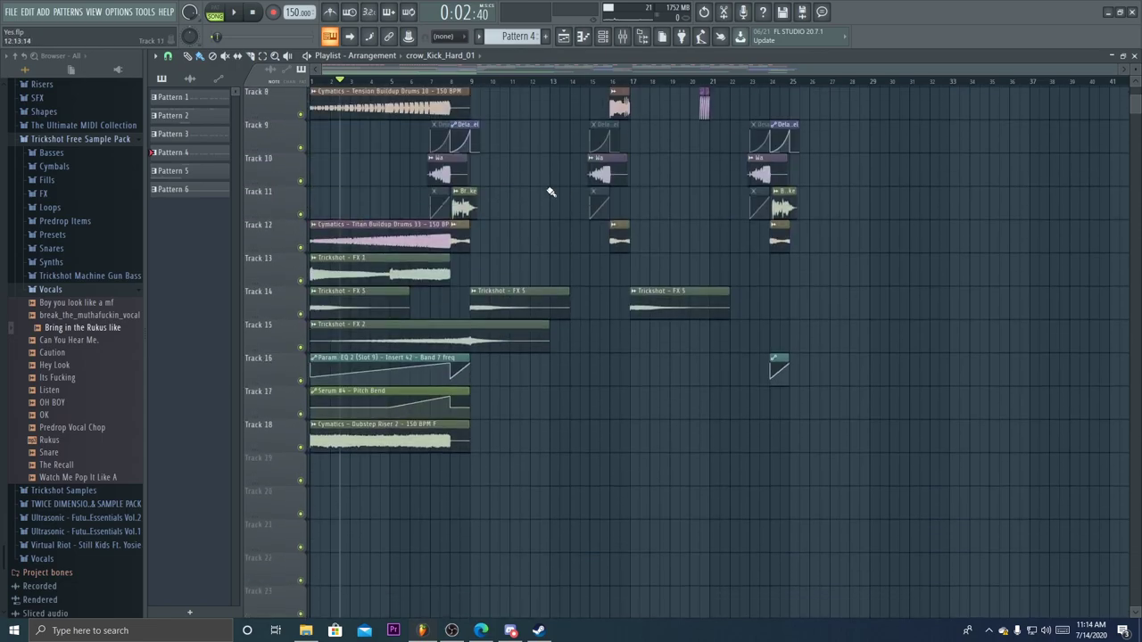
click(471, 83)
- Open the Serum bass instrument from the Channel rack
scroll(471, 82, up, 3)
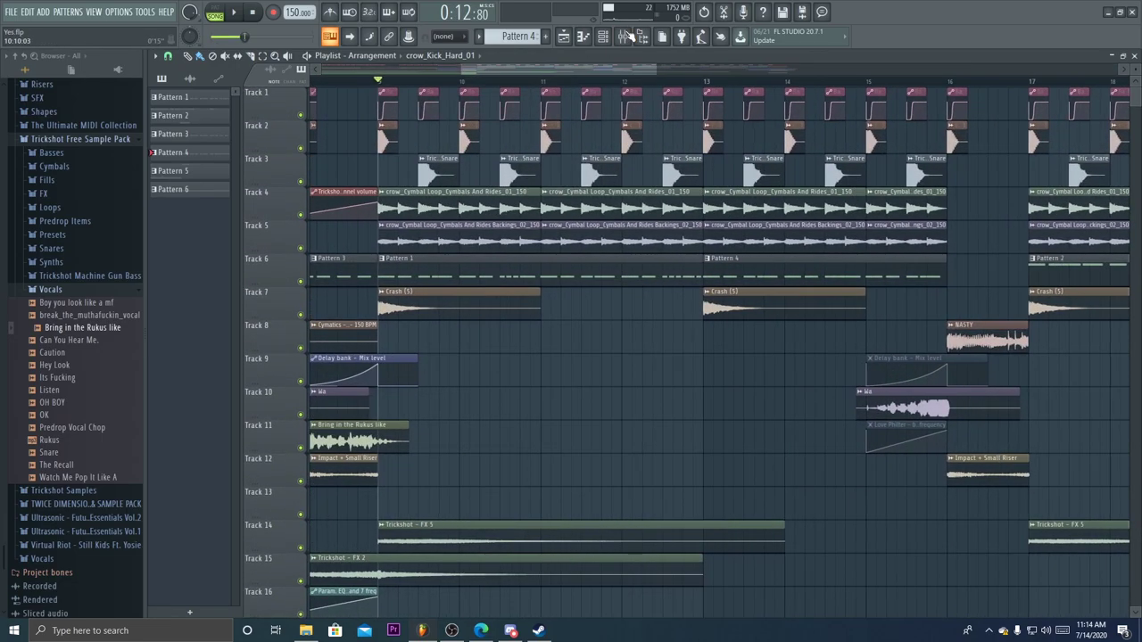
click(604, 36)
click(740, 193)
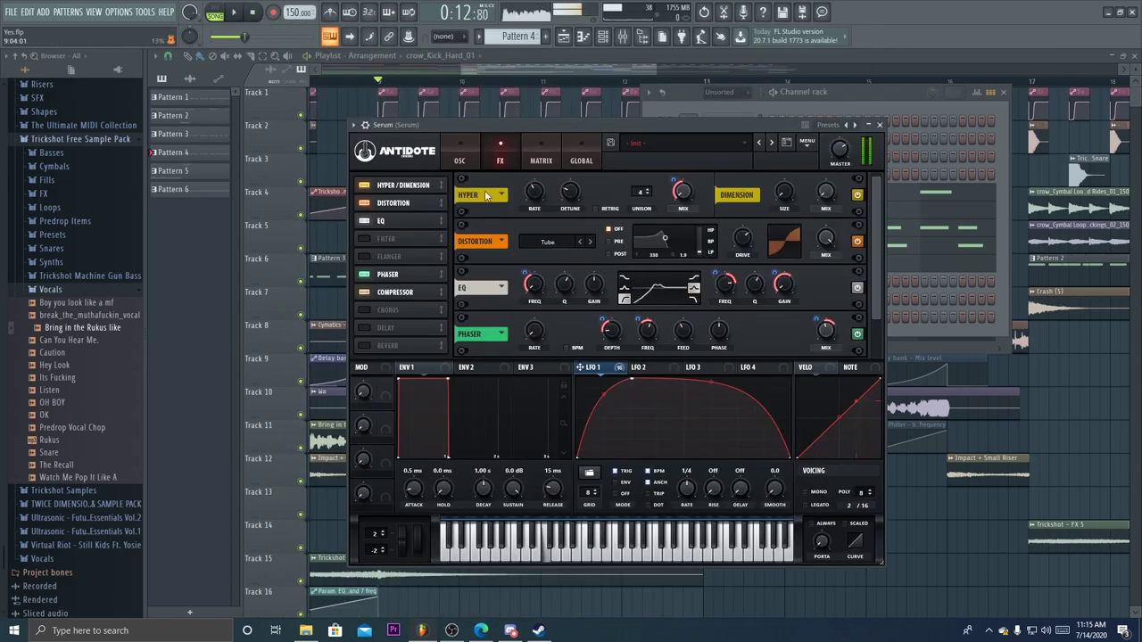
drag(386, 292, 365, 278)
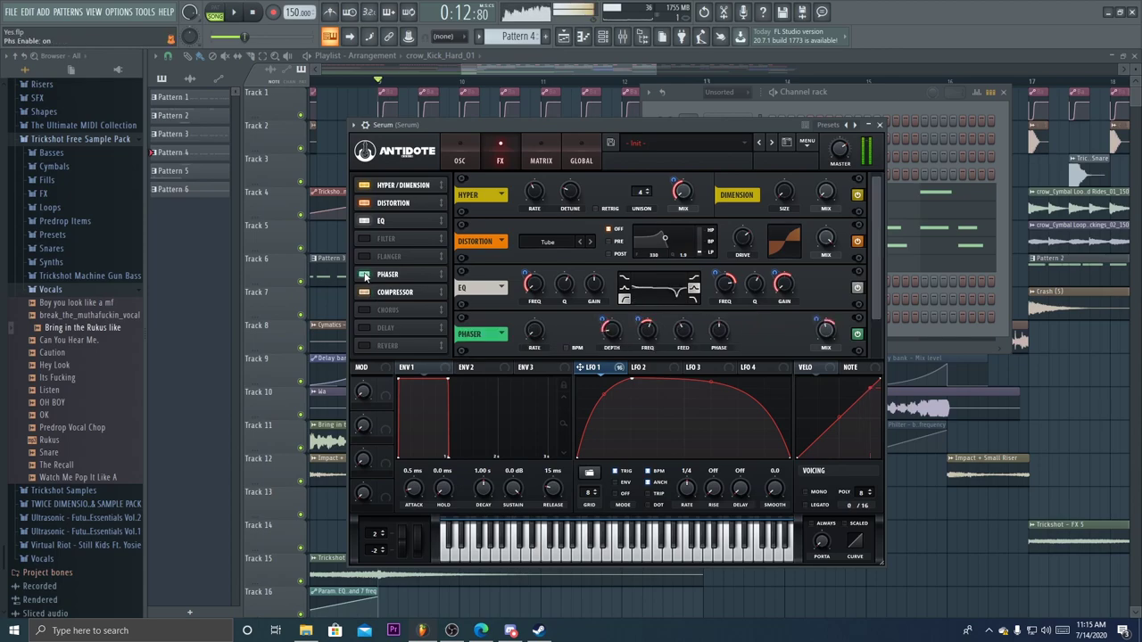
click(457, 159)
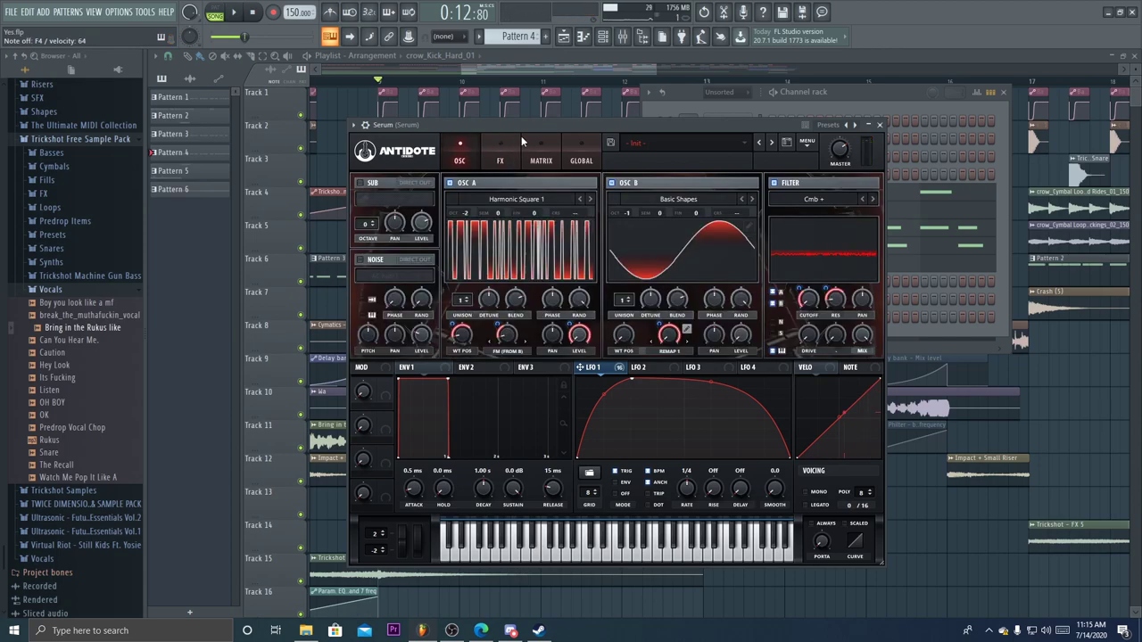
drag(527, 124, 546, 100)
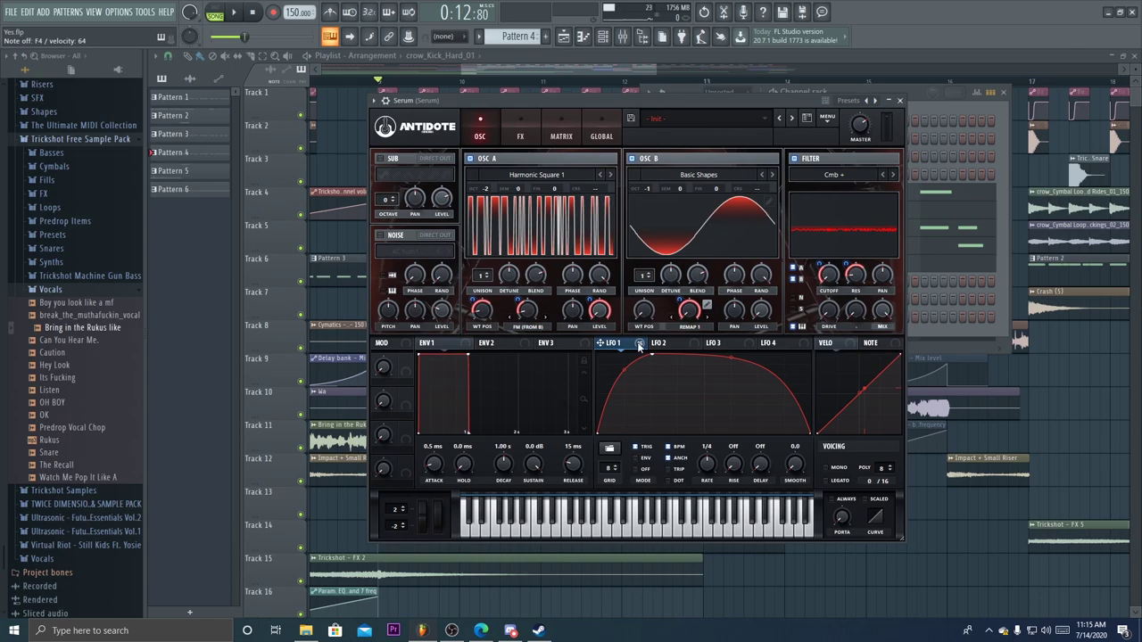
click(704, 307)
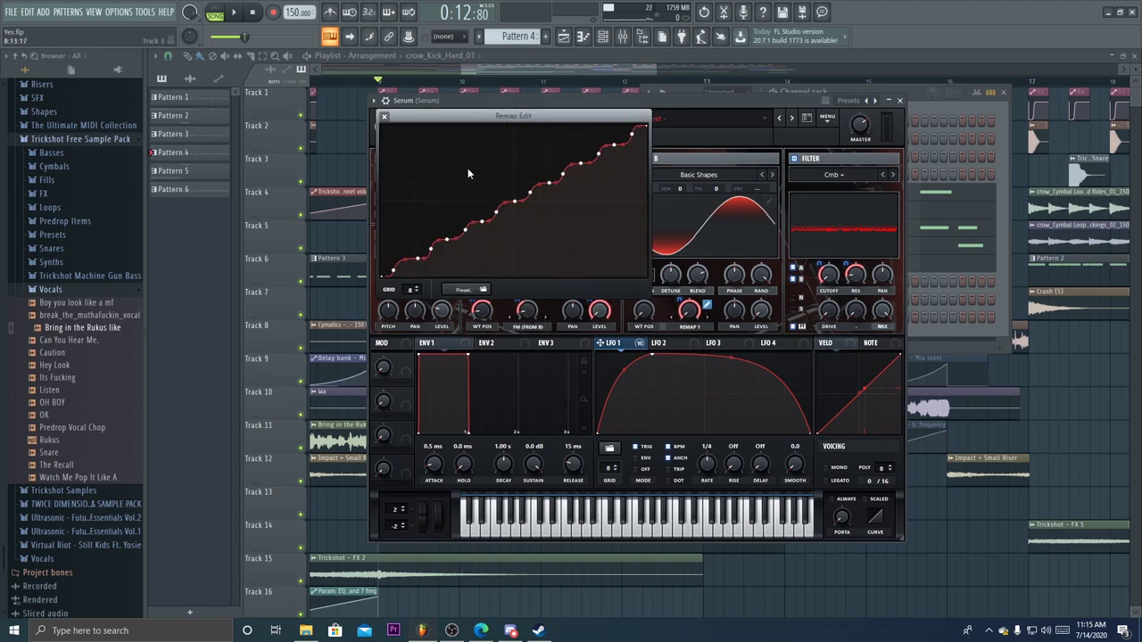
click(385, 118)
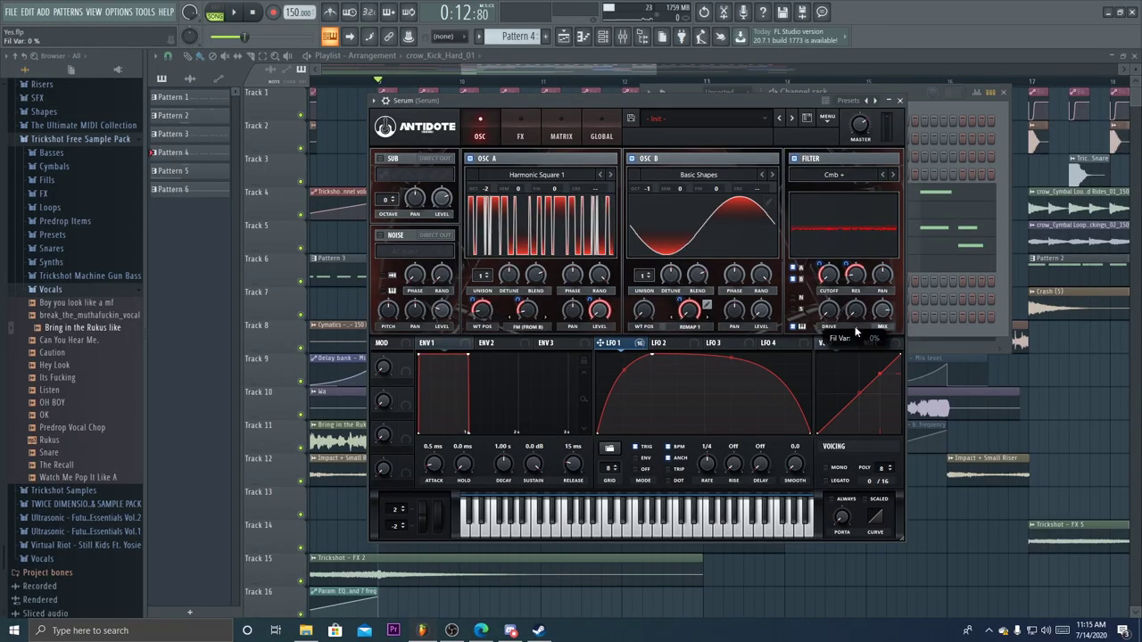
- Check the filter Cutoff's right-click menu, then view the Distortion, EQ, Phaser and Compressor FX chain
right_click(827, 271)
click(809, 279)
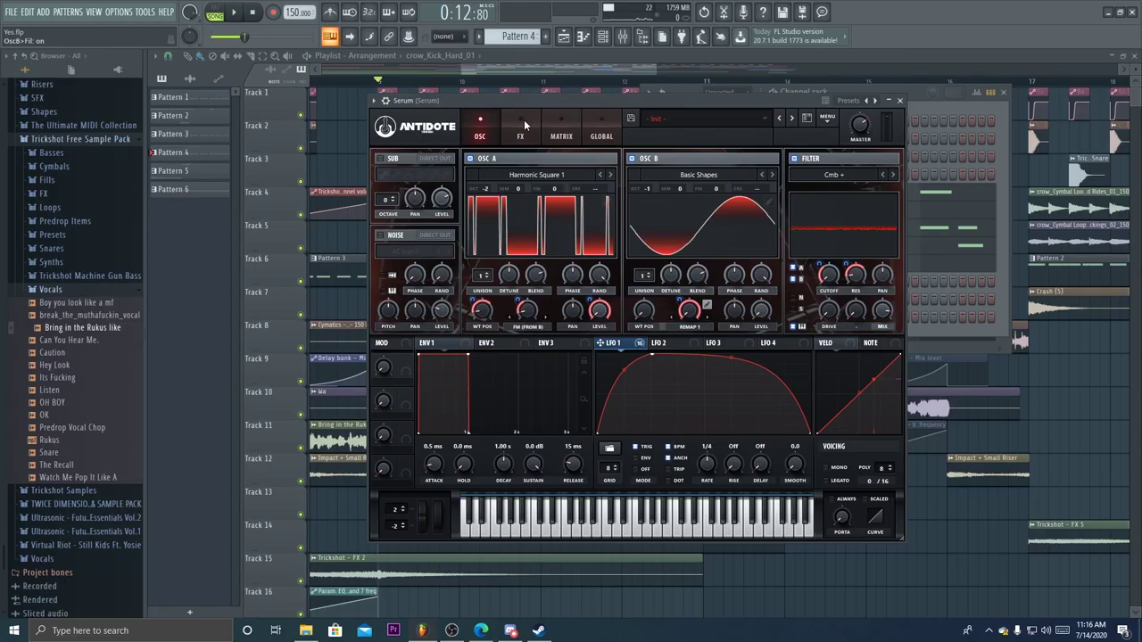
click(520, 134)
click(414, 166)
click(415, 181)
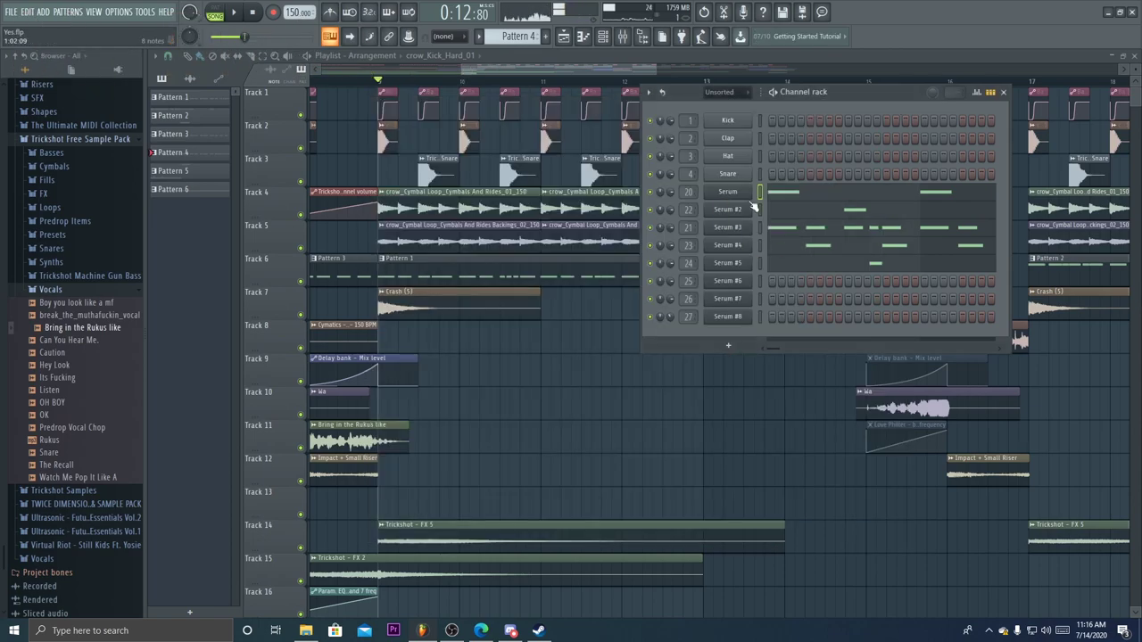
- Open Serum #2's FX page and switch off Phaser, Filter, EQ, Flanger and Compressor
click(745, 207)
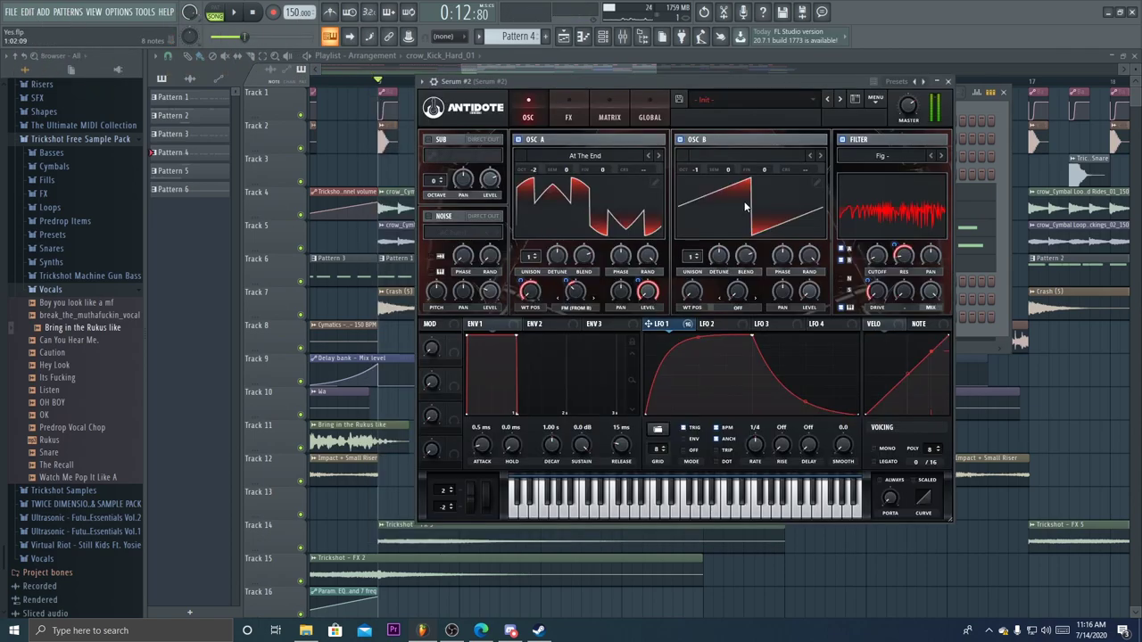
drag(721, 81, 708, 96)
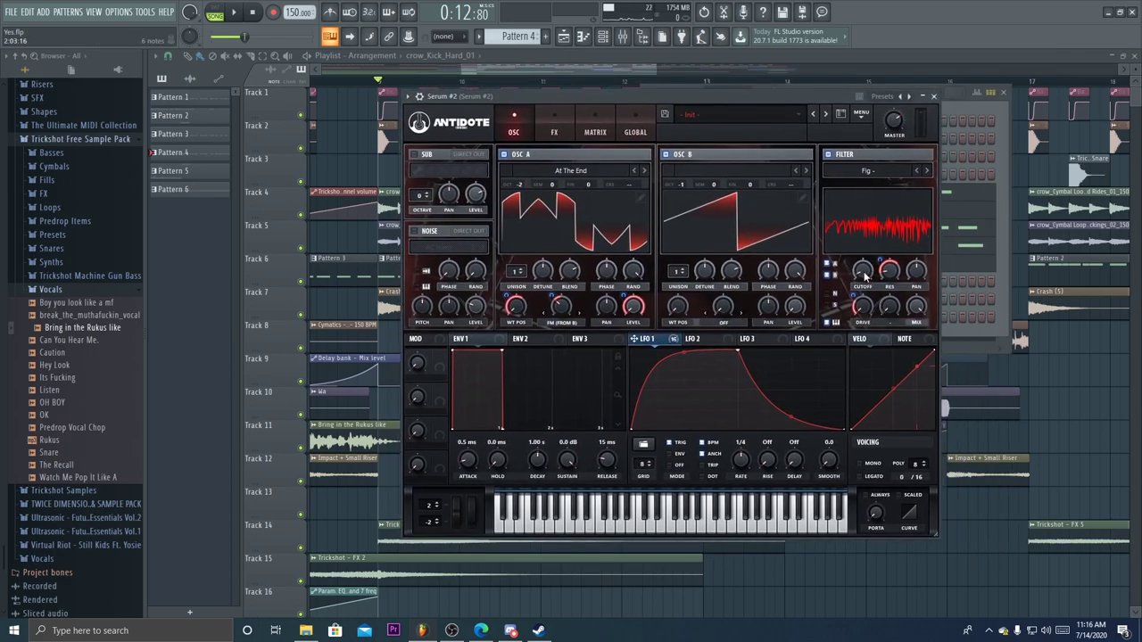
click(553, 127)
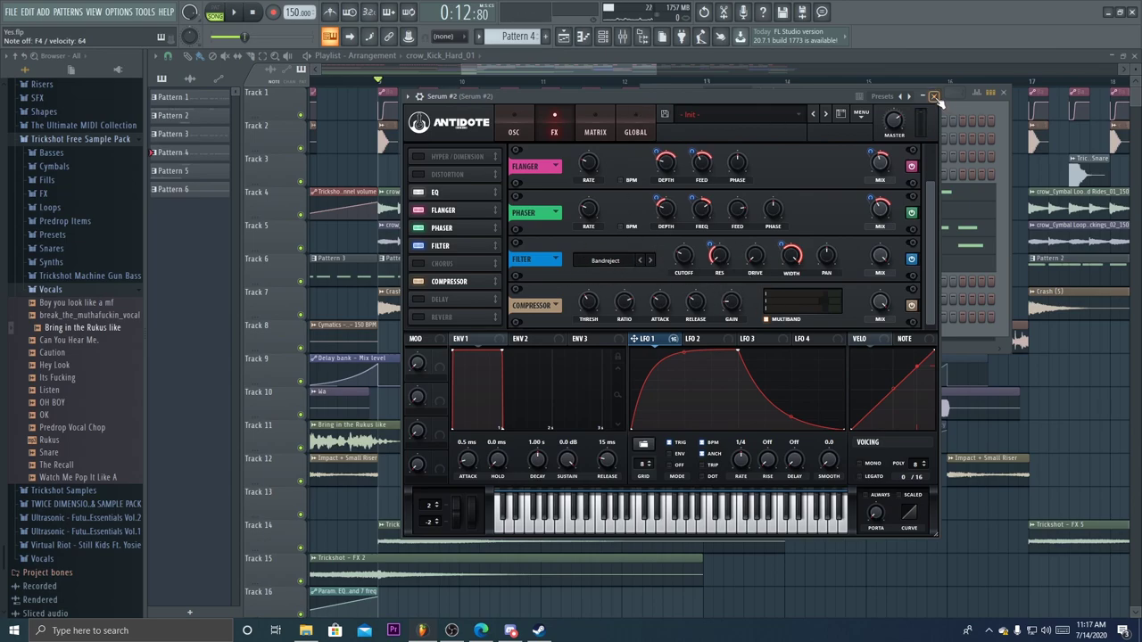
click(418, 228)
click(418, 246)
click(418, 192)
click(419, 209)
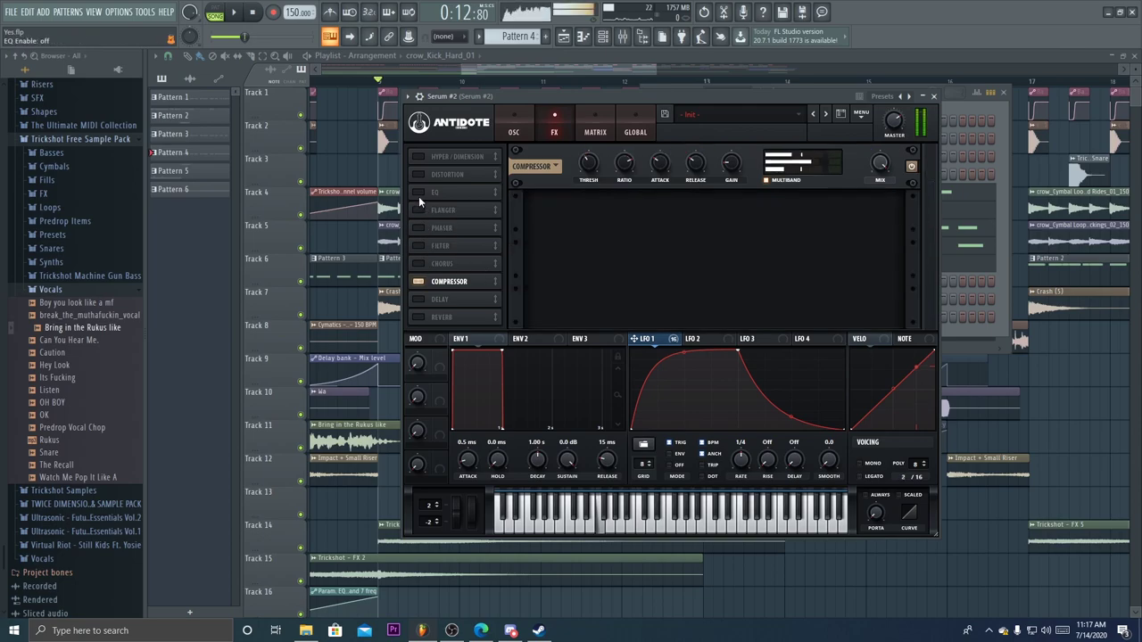
click(418, 281)
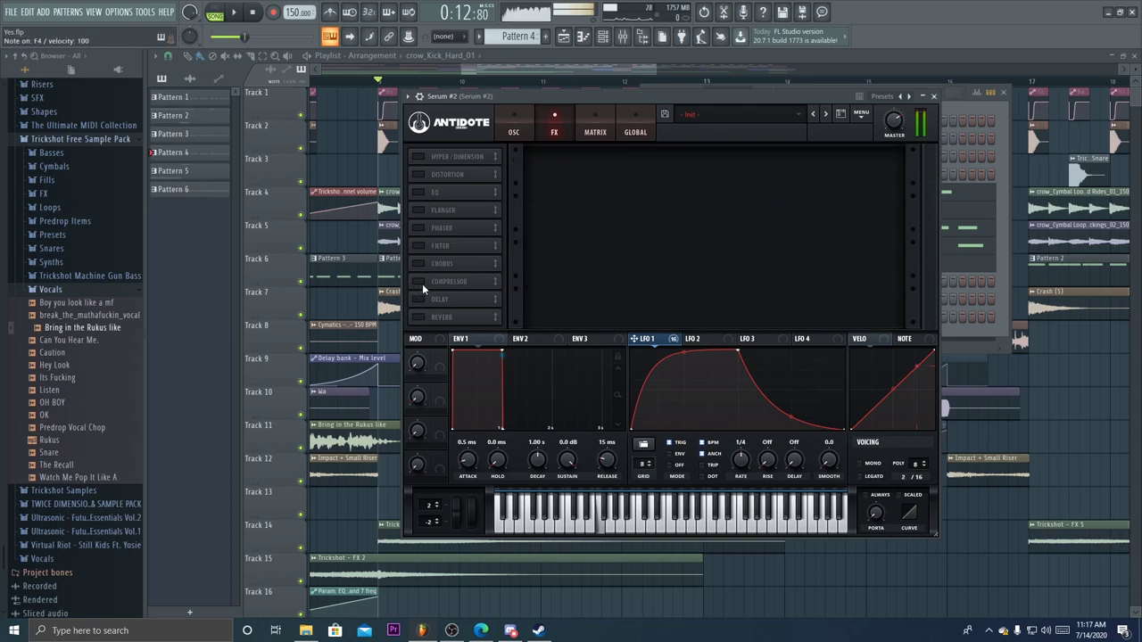
- Turn Compressor, Filter, Phaser, Flanger and EQ back on, leaving Distortion off
click(421, 283)
click(418, 246)
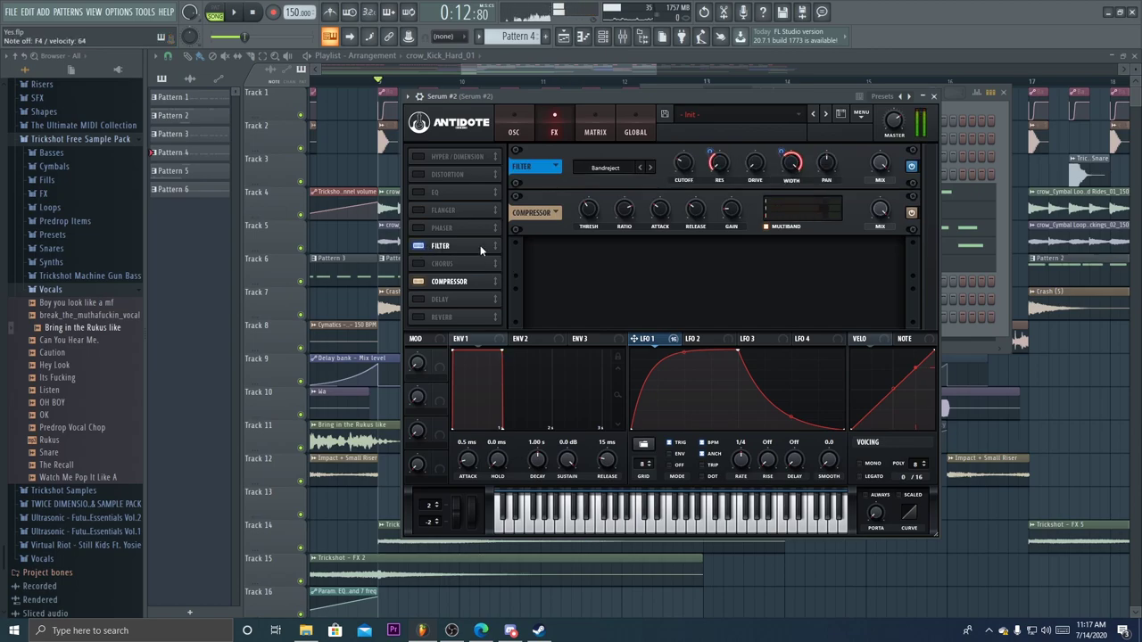
click(418, 228)
click(417, 210)
click(418, 192)
click(417, 174)
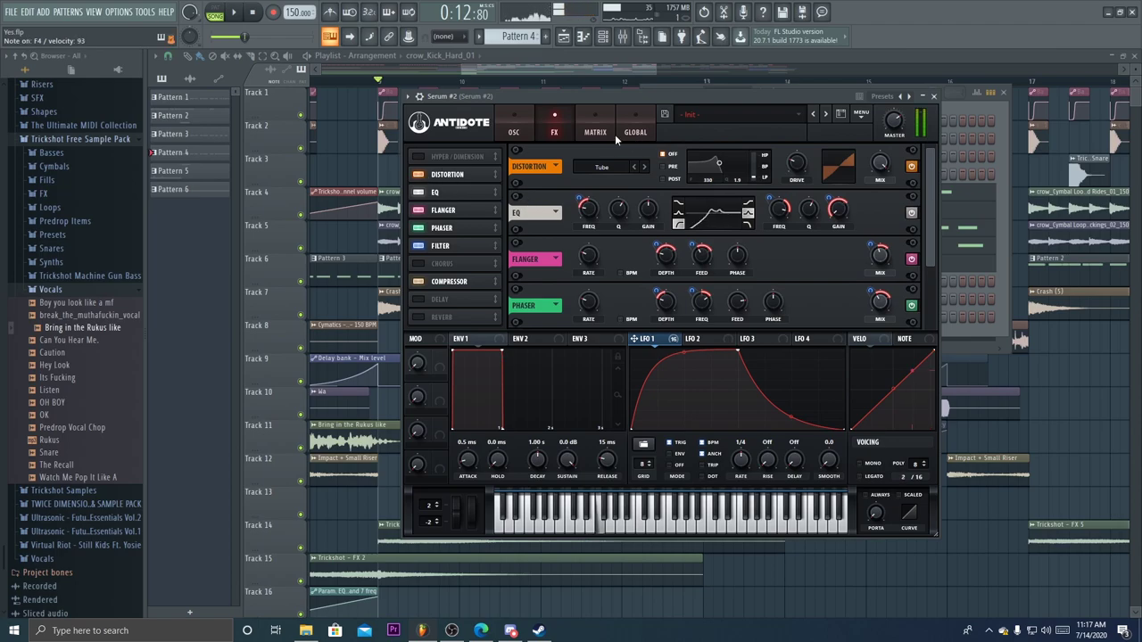
click(419, 175)
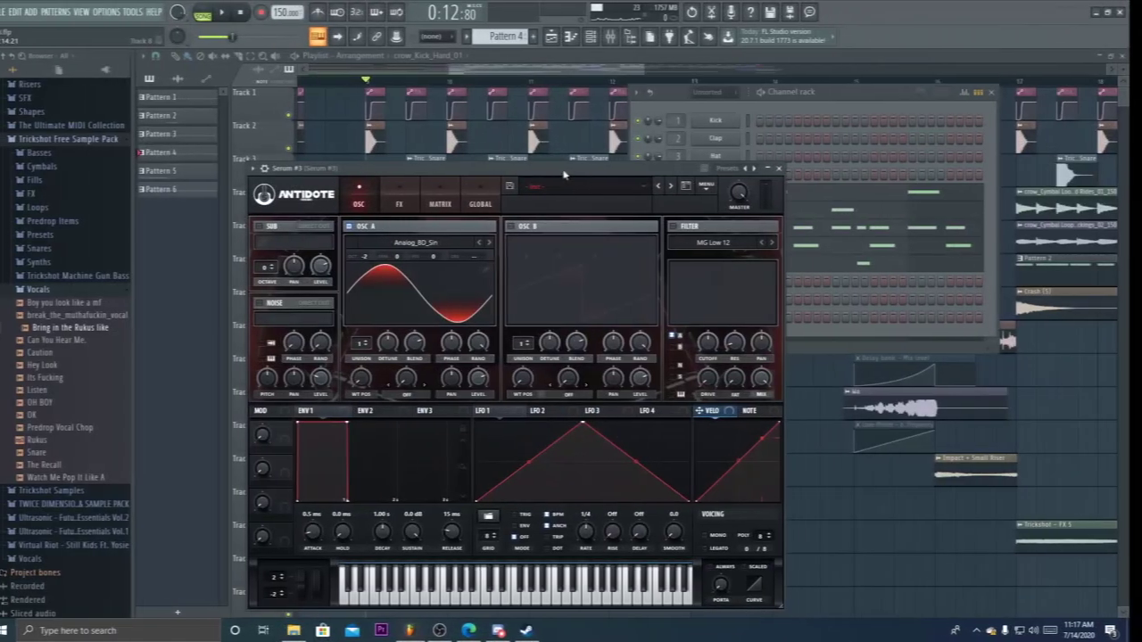
- Inspect the Serum #3 mixer insert's Fruity parametric EQ 2, then close it and the mixer
drag(567, 197, 682, 163)
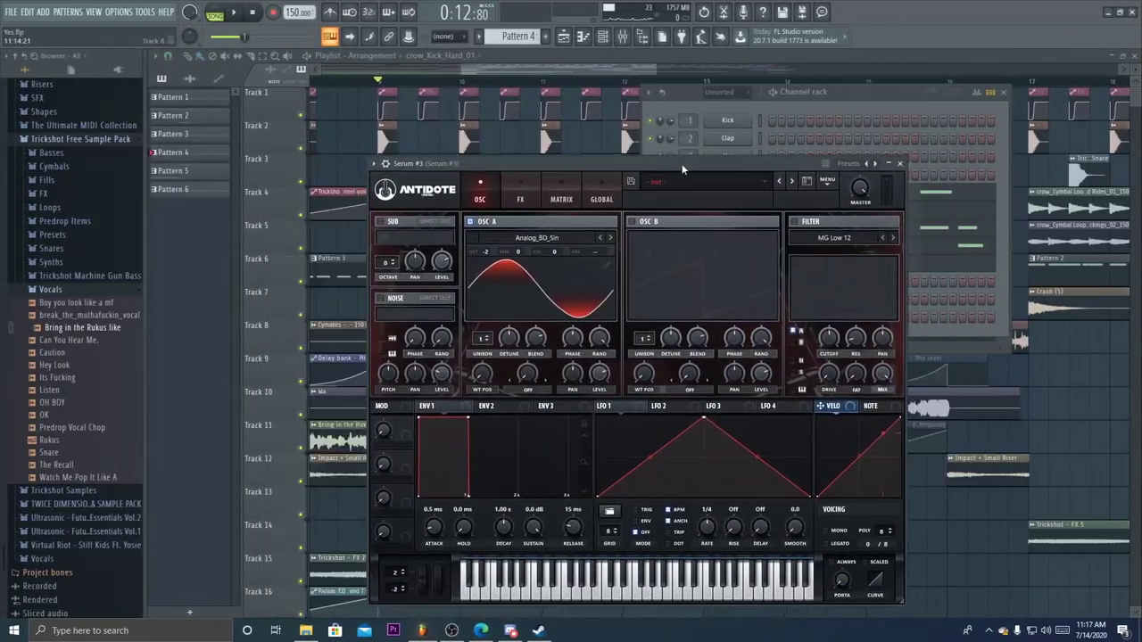
click(622, 38)
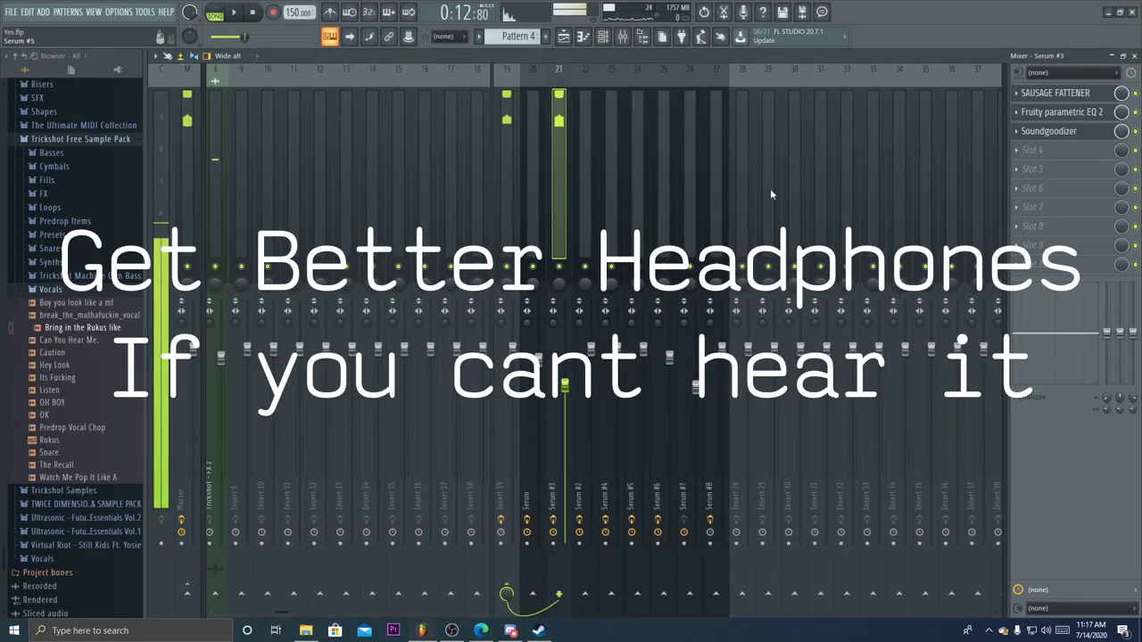
click(1065, 115)
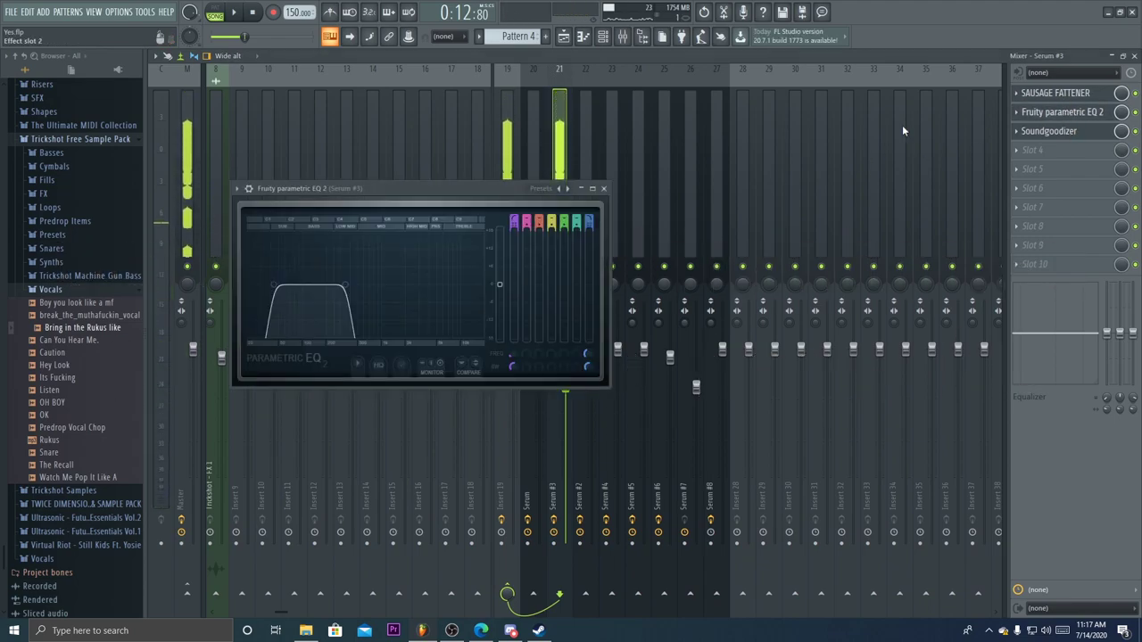
drag(420, 204, 623, 207)
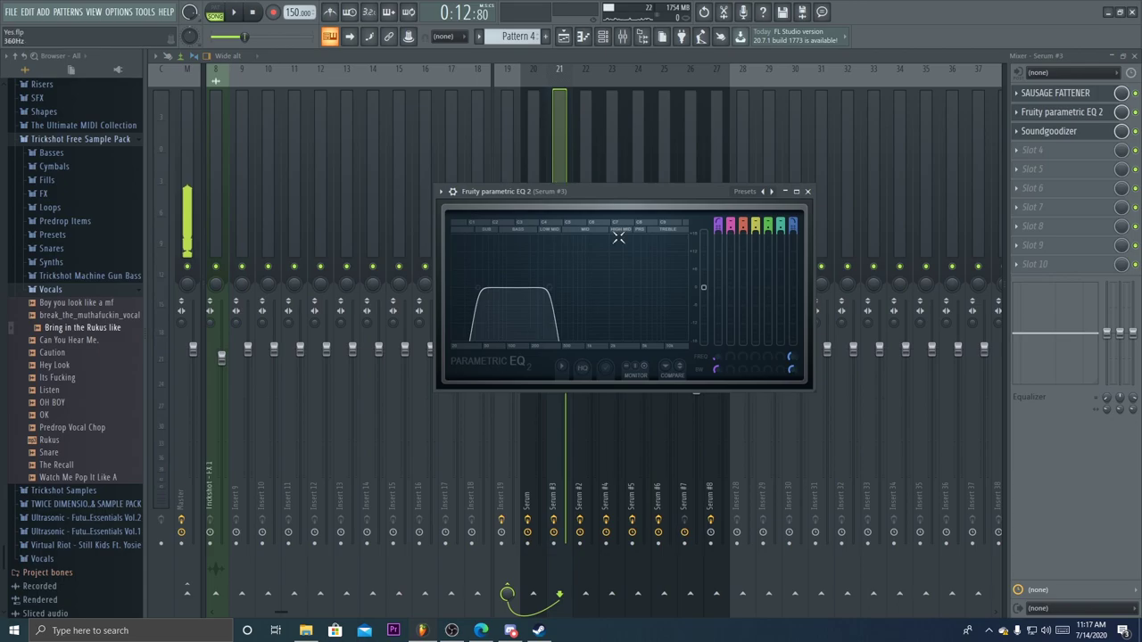
click(808, 191)
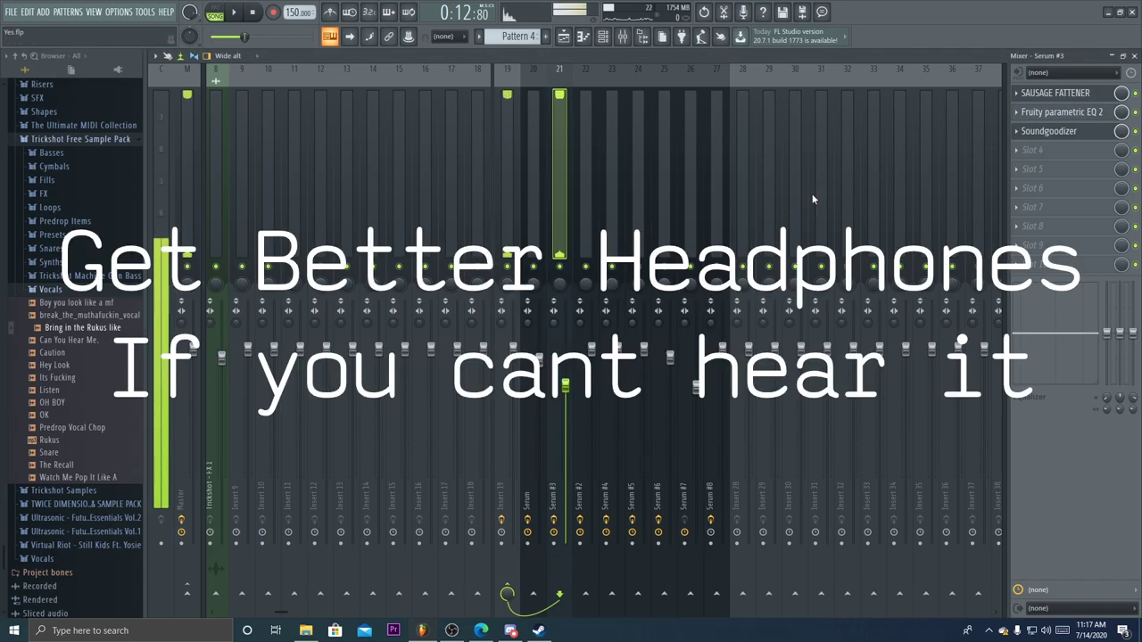
click(1134, 56)
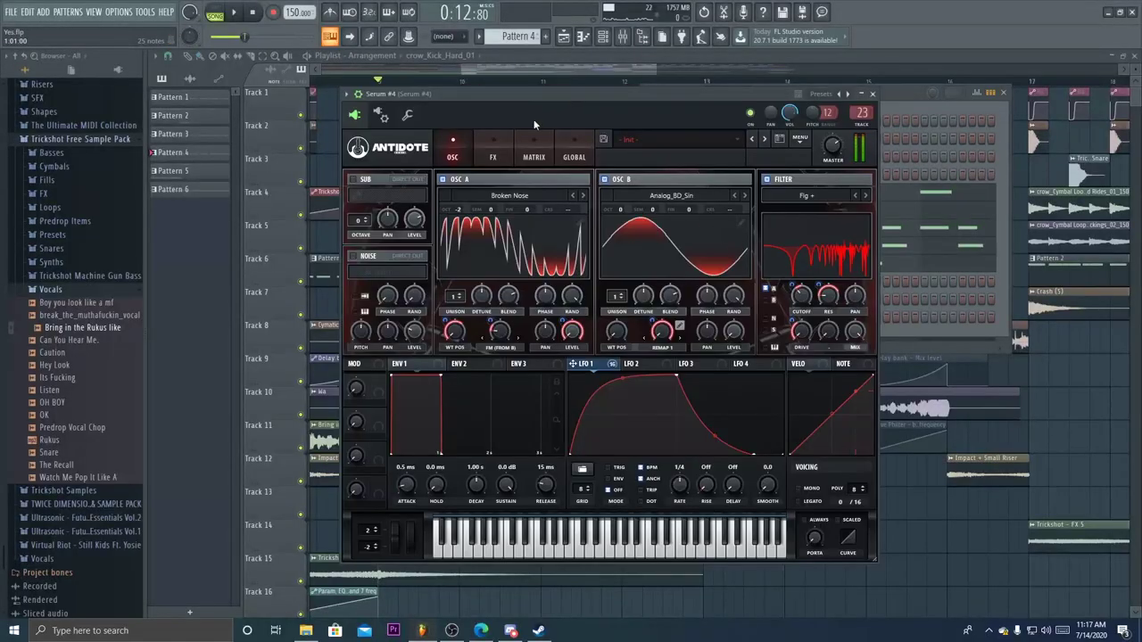
- In Serum #4, check oscillator B's remap editor and the FX chain, then return to OSC
drag(595, 102, 638, 117)
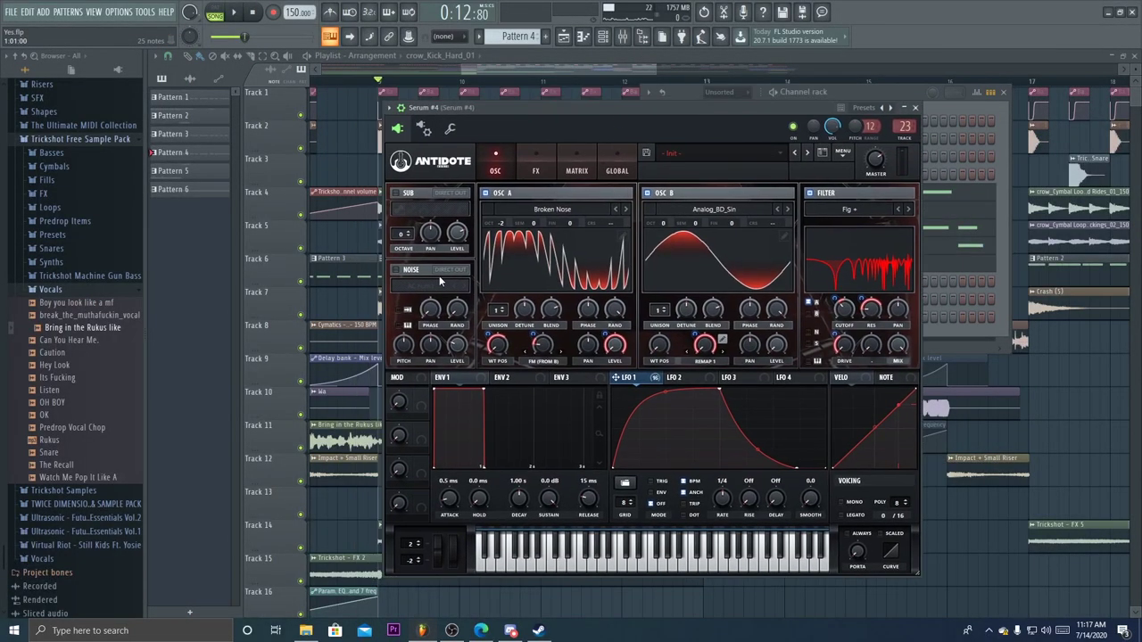
click(723, 340)
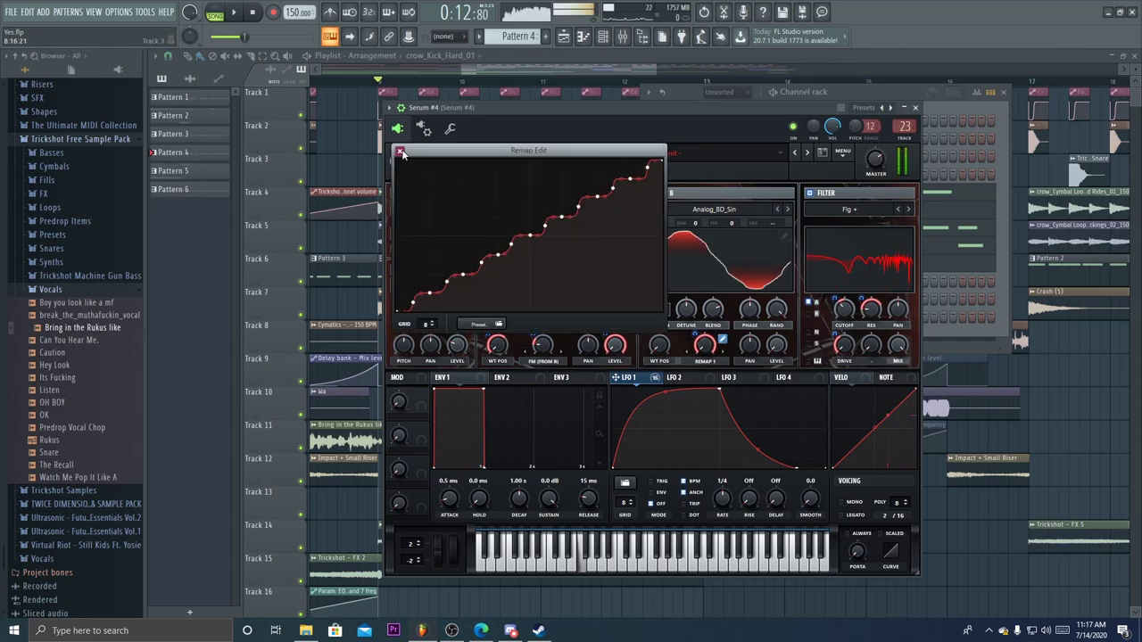
click(912, 228)
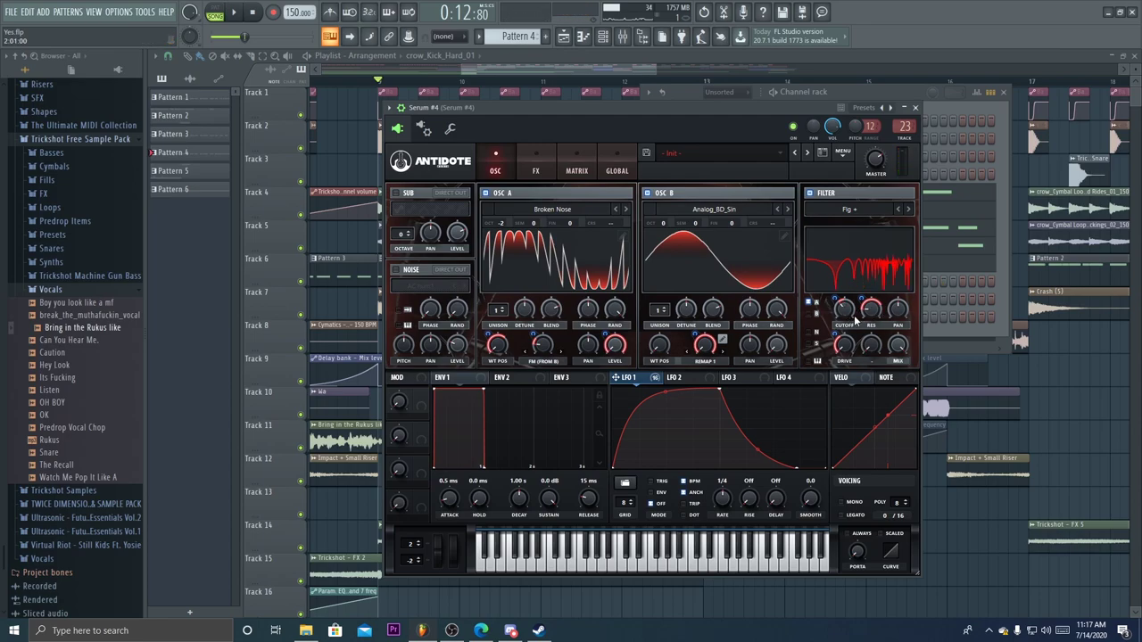
click(534, 164)
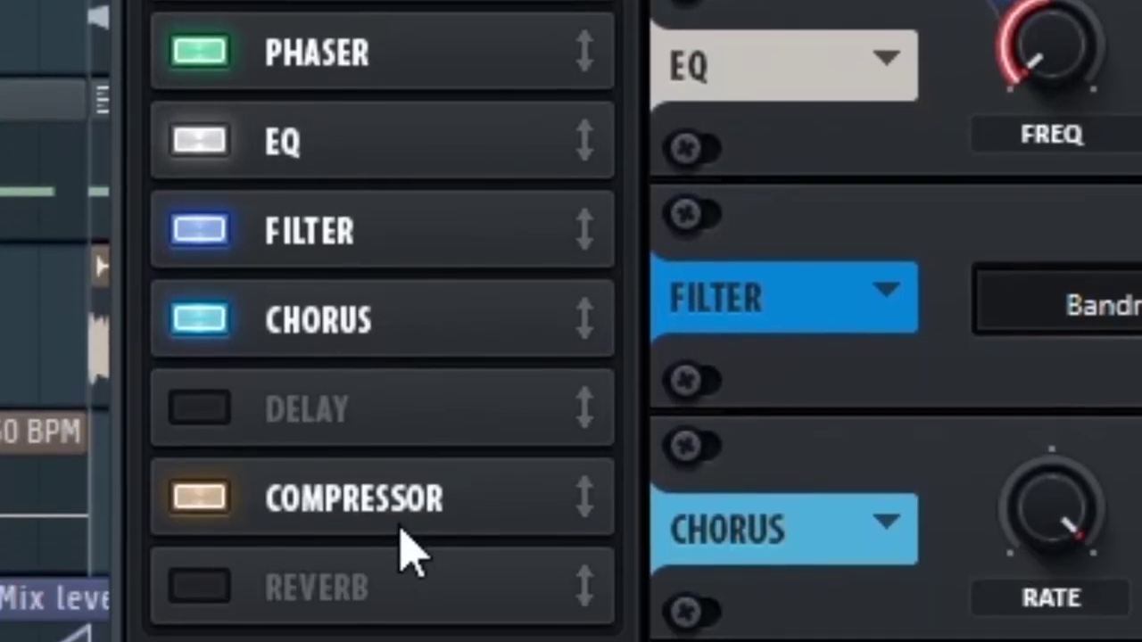
scroll(419, 411, down, 2)
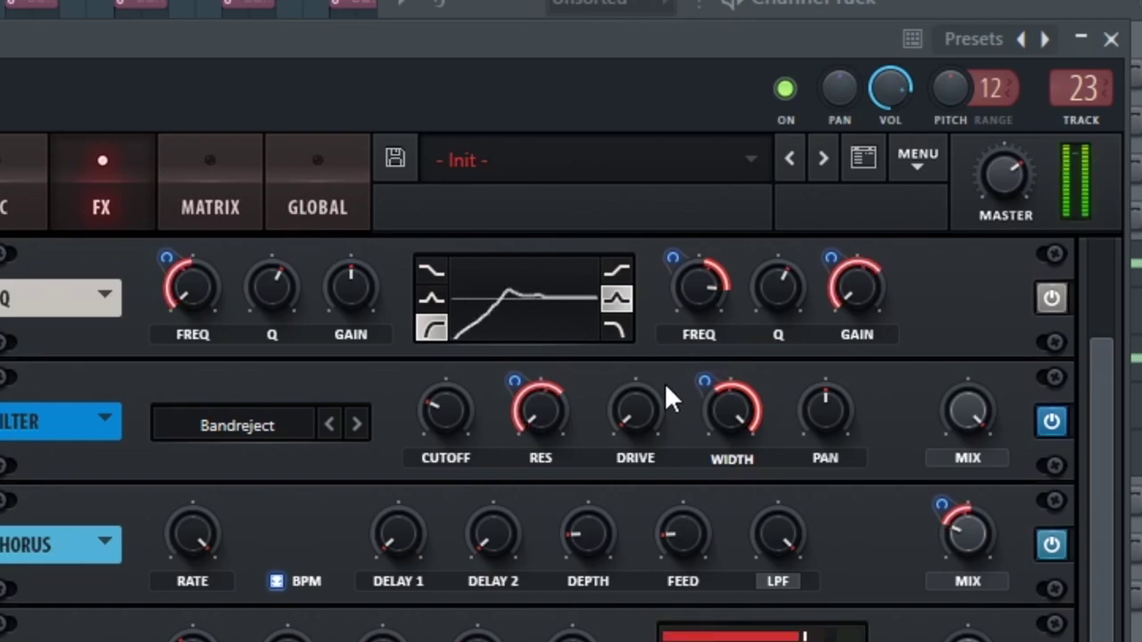
click(19, 159)
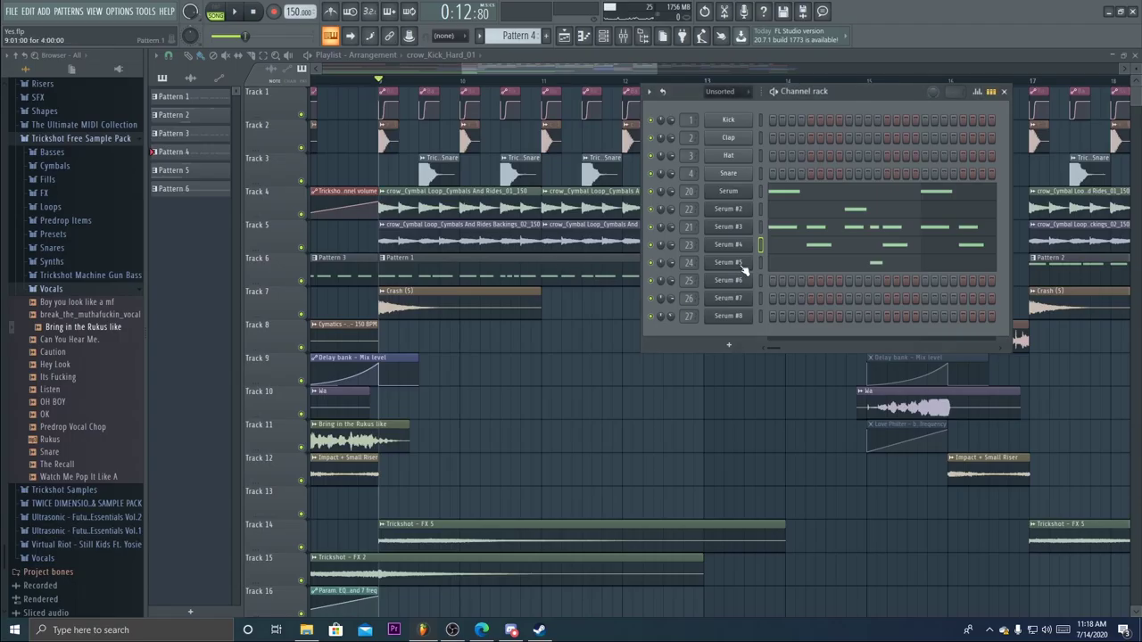
- Open Serum #5's FX page and toggle Compressor, Filter and Phaser off and back on
click(741, 266)
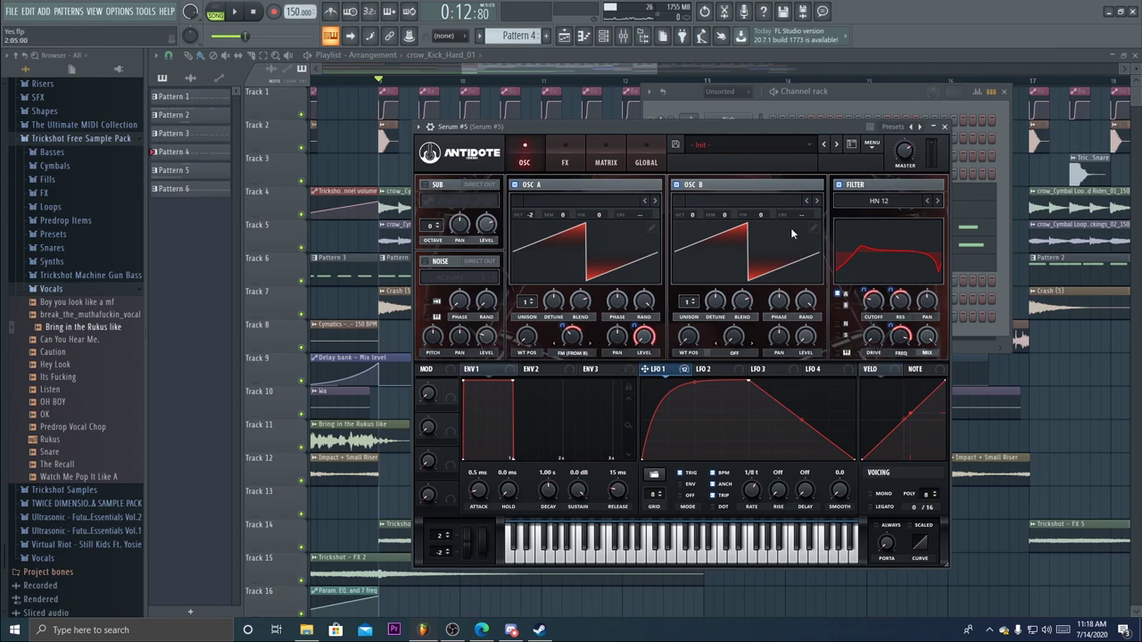
click(578, 160)
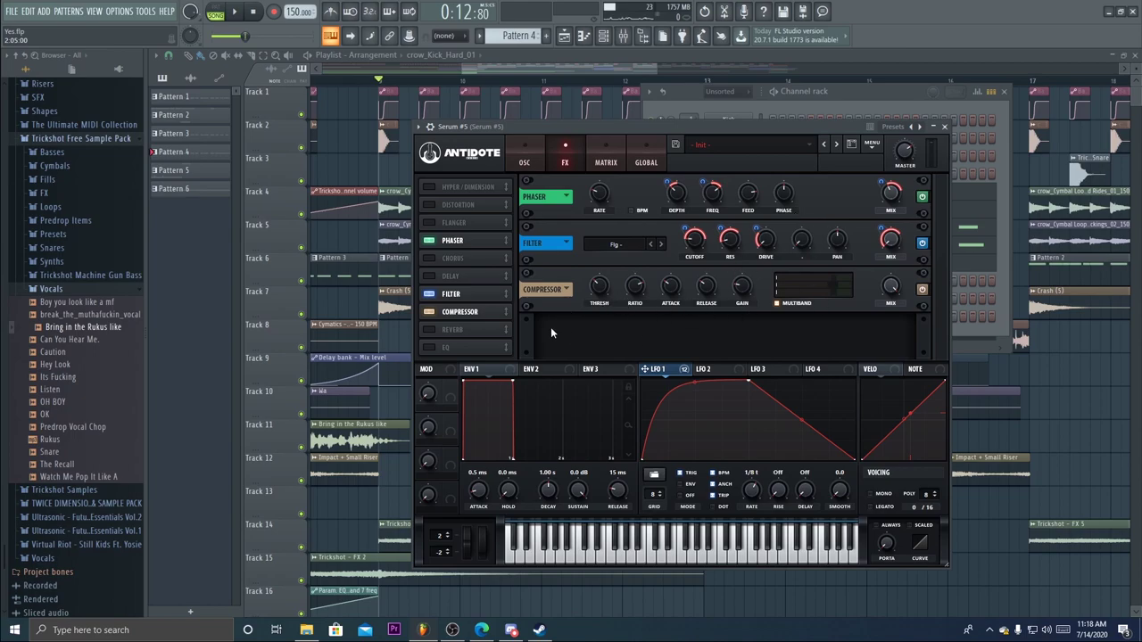
click(430, 311)
click(430, 294)
click(430, 241)
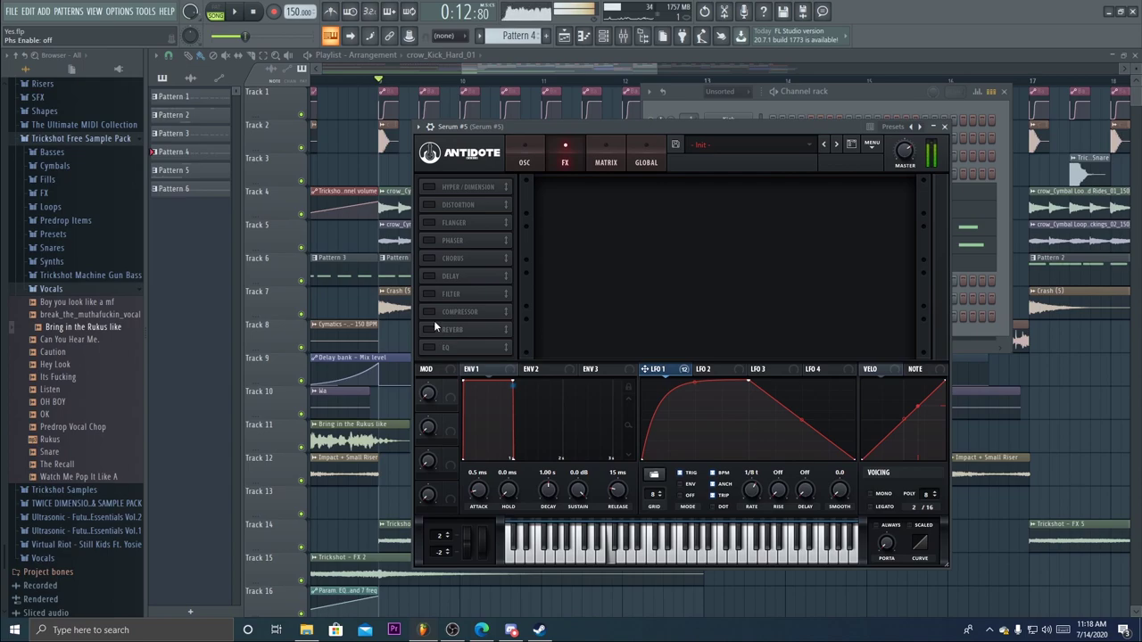
click(430, 312)
click(431, 294)
click(430, 241)
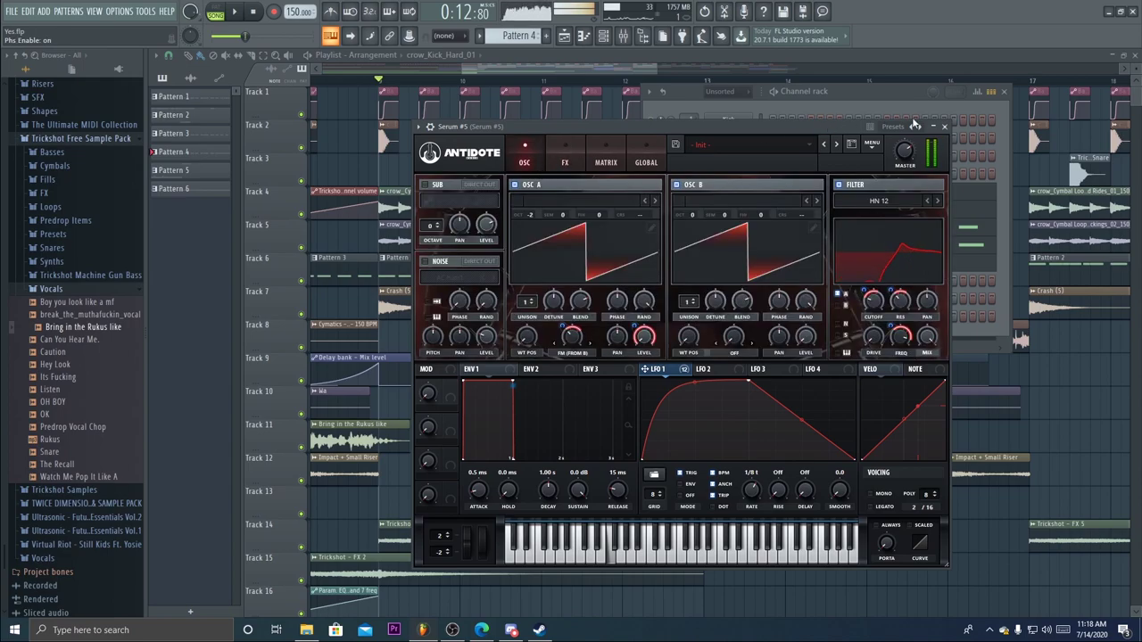
- Swap Serum #5 for Serum #7 and glance at oscillator A's wavetable list unchanged
click(944, 126)
click(725, 281)
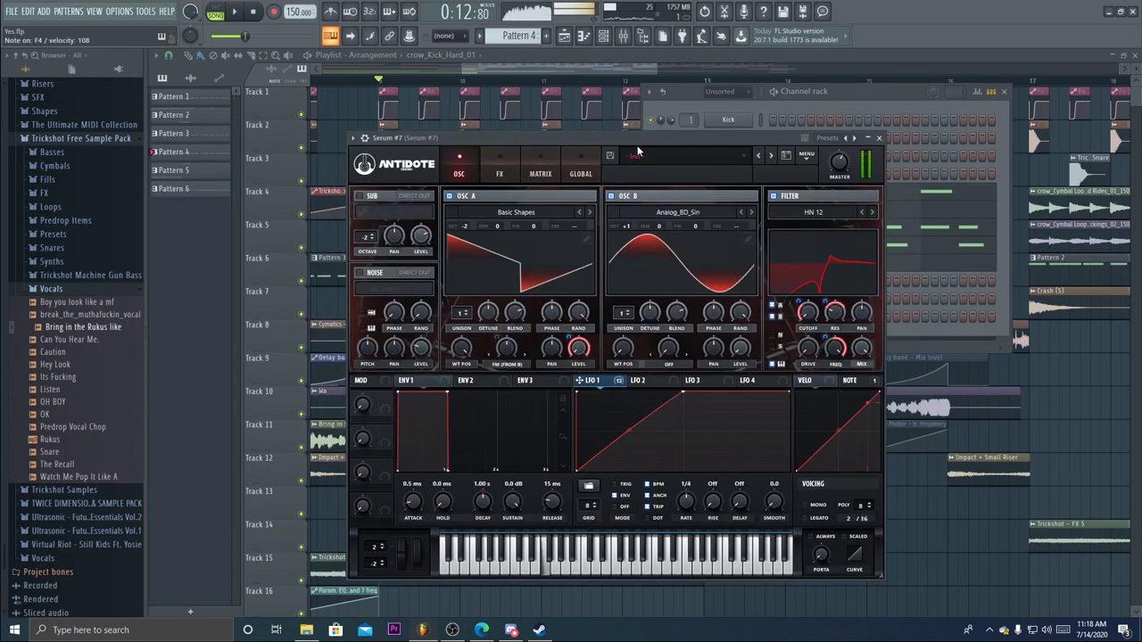
mouse_move(705, 137)
mouse_down()
mouse_move(719, 189)
mouse_move(693, 149)
mouse_move(705, 141)
mouse_up()
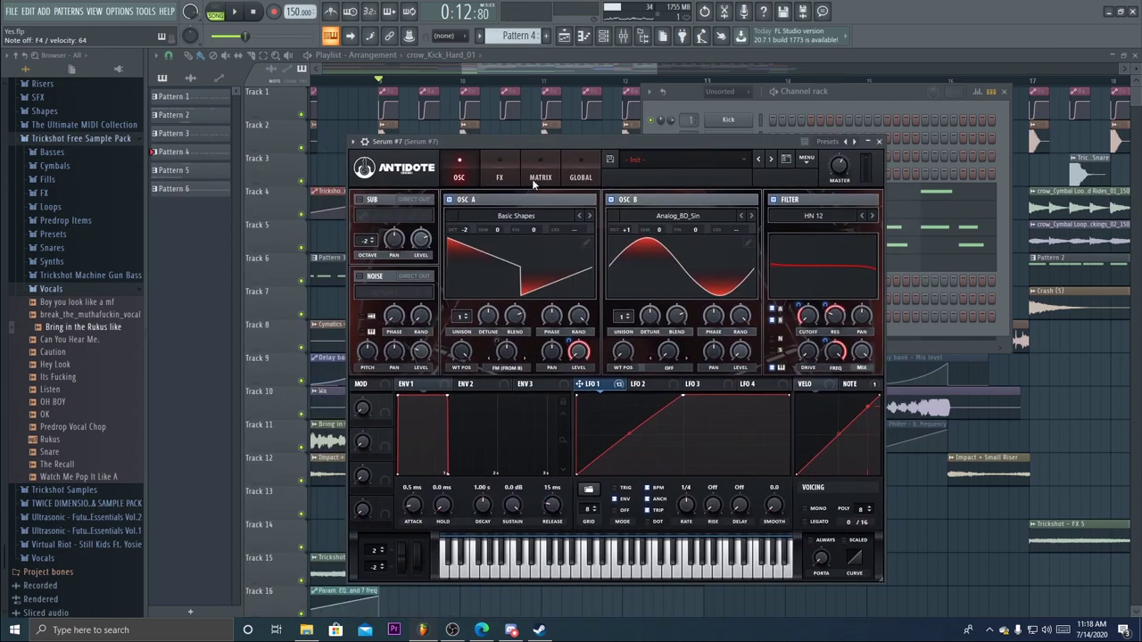
click(521, 215)
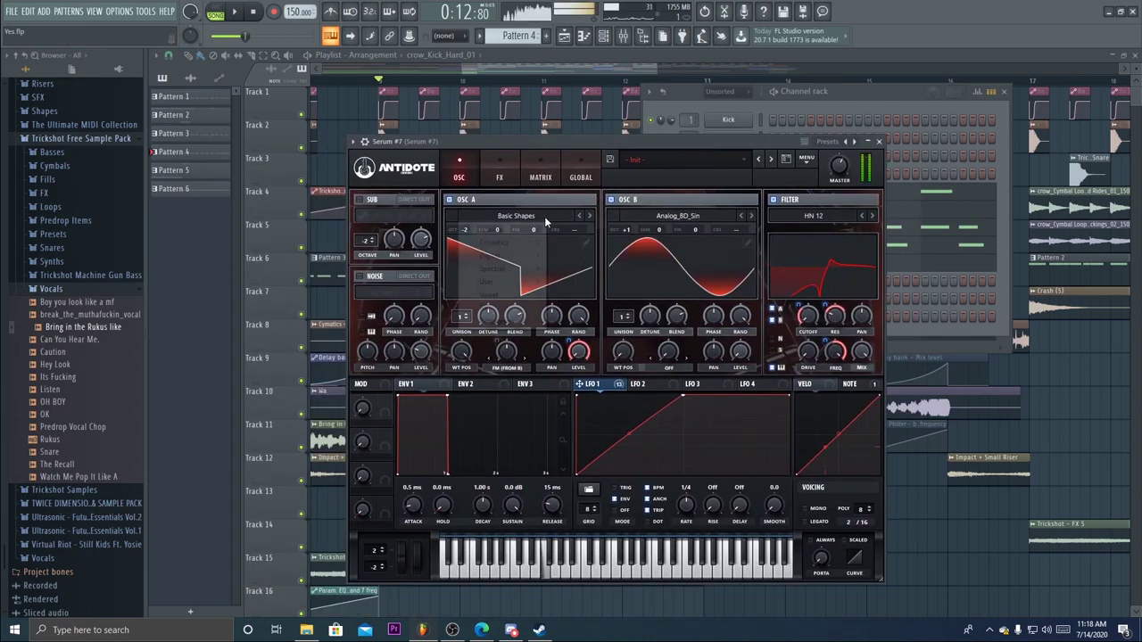
click(528, 213)
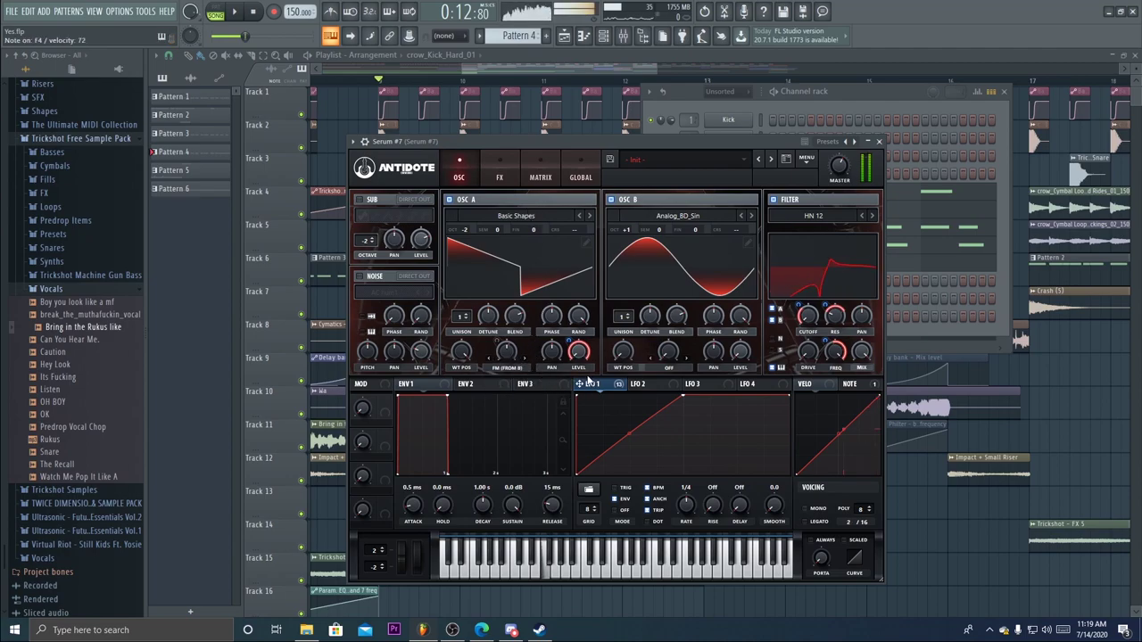
- Check LFO 1's destinations menu, the modulation matrix and the FX chain, then return to OSC
right_click(589, 387)
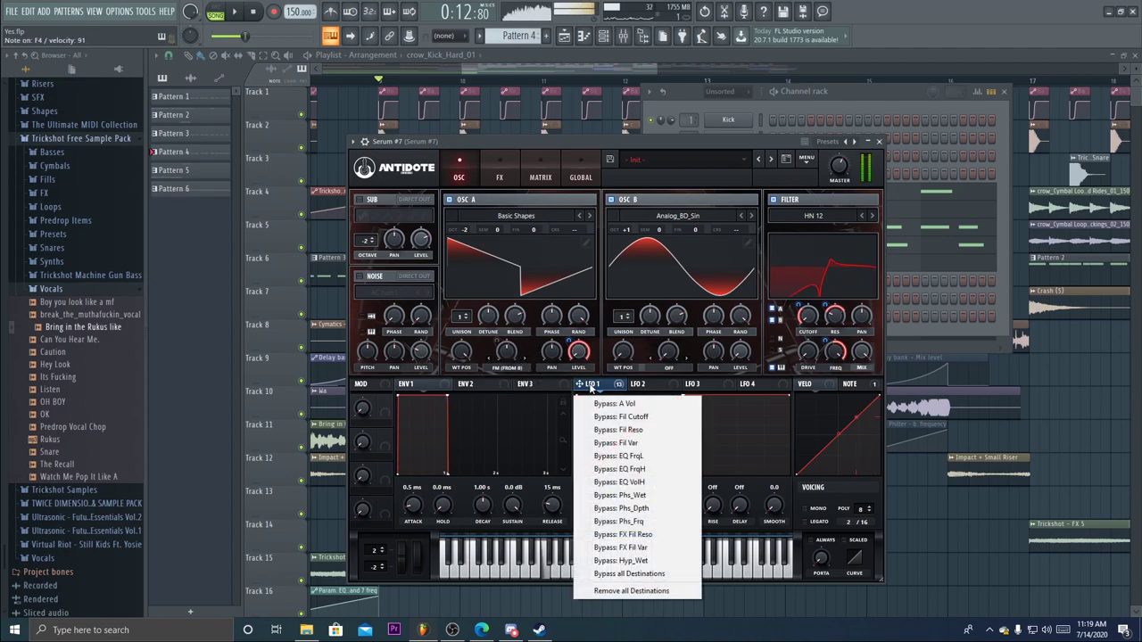
click(589, 387)
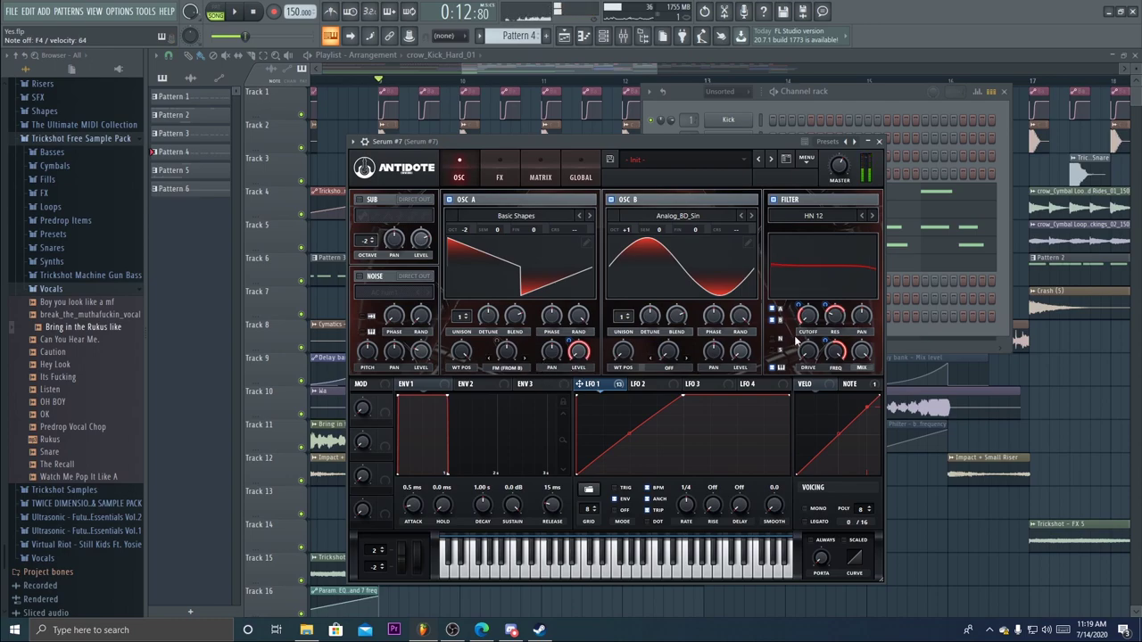
click(541, 174)
click(500, 174)
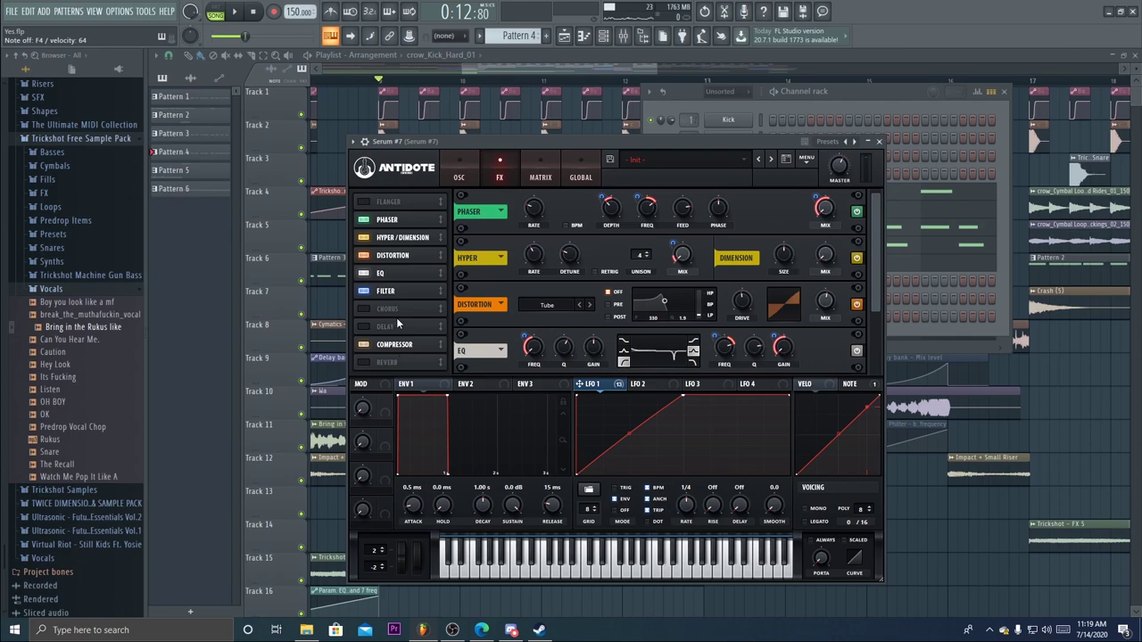
click(420, 290)
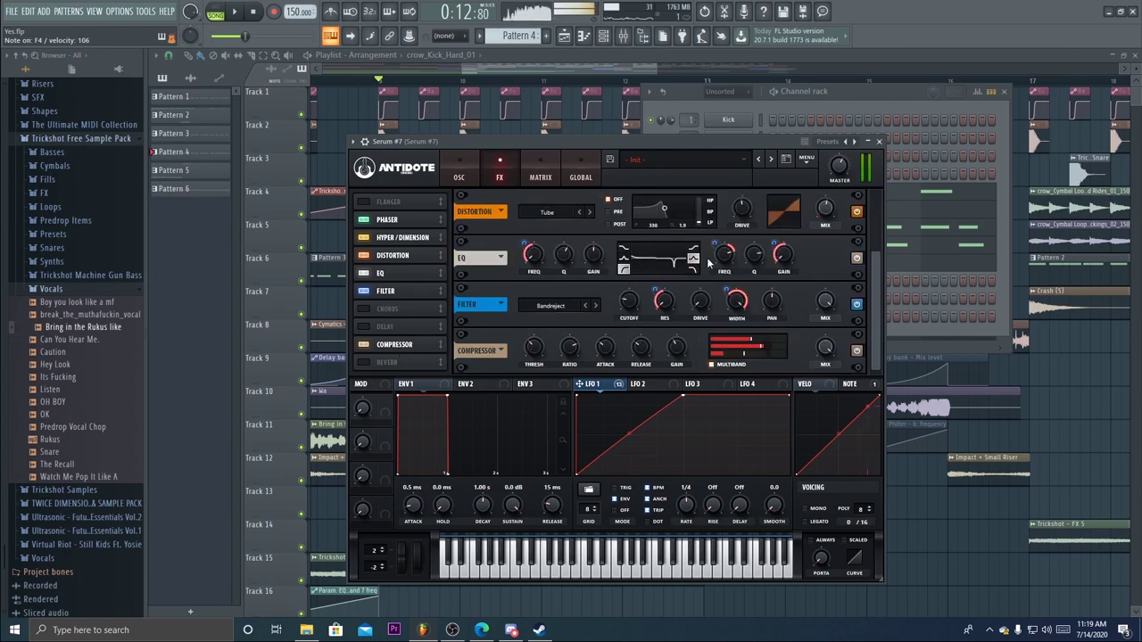
click(458, 174)
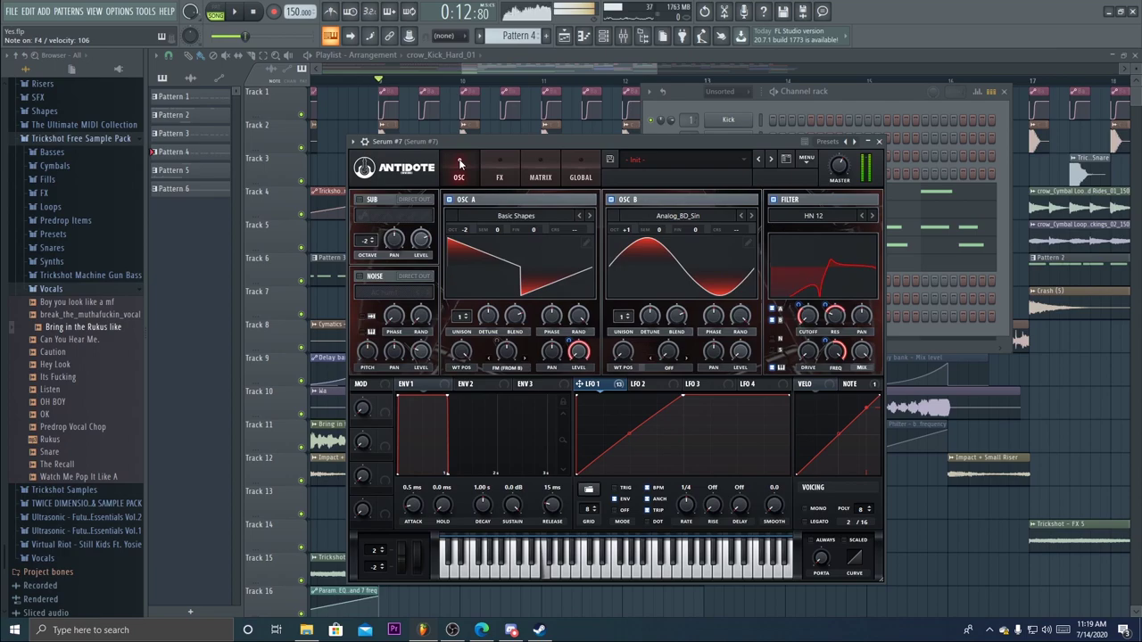
- Close Serum #7, briefly open and close Serum #8, zoom out the playlist and open the mixer
click(879, 142)
click(728, 315)
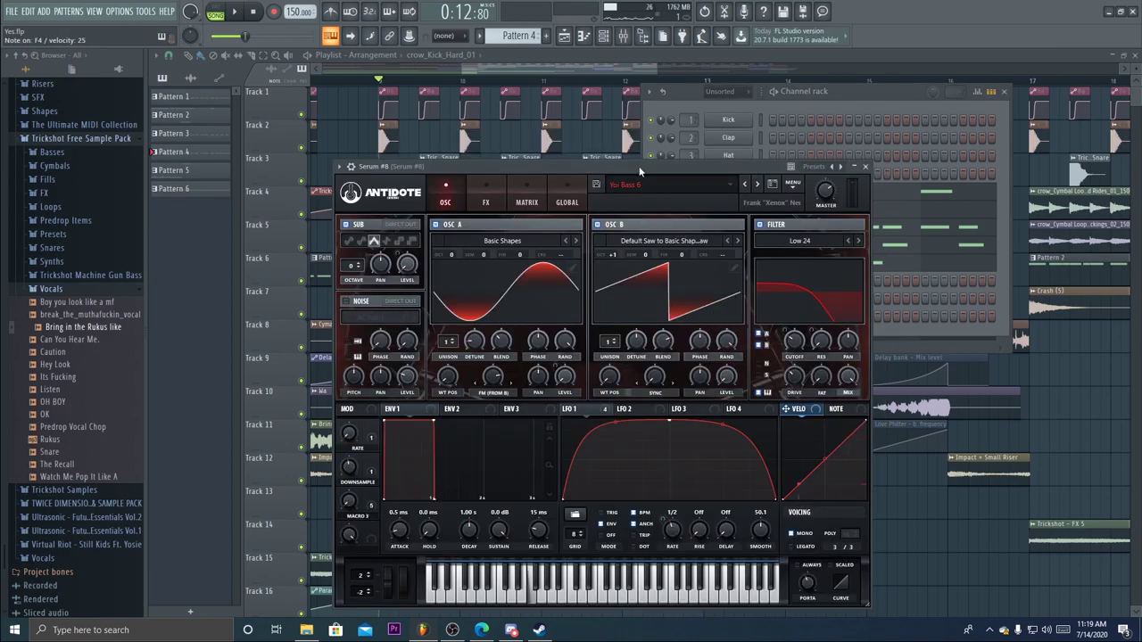
click(732, 104)
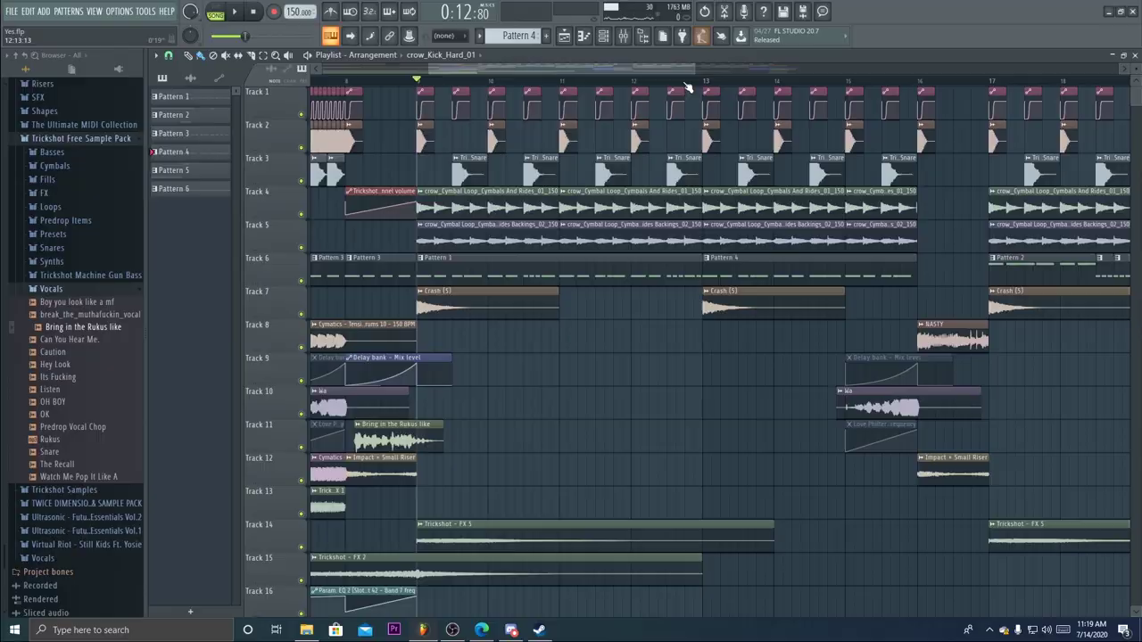
scroll(627, 80, down, 3)
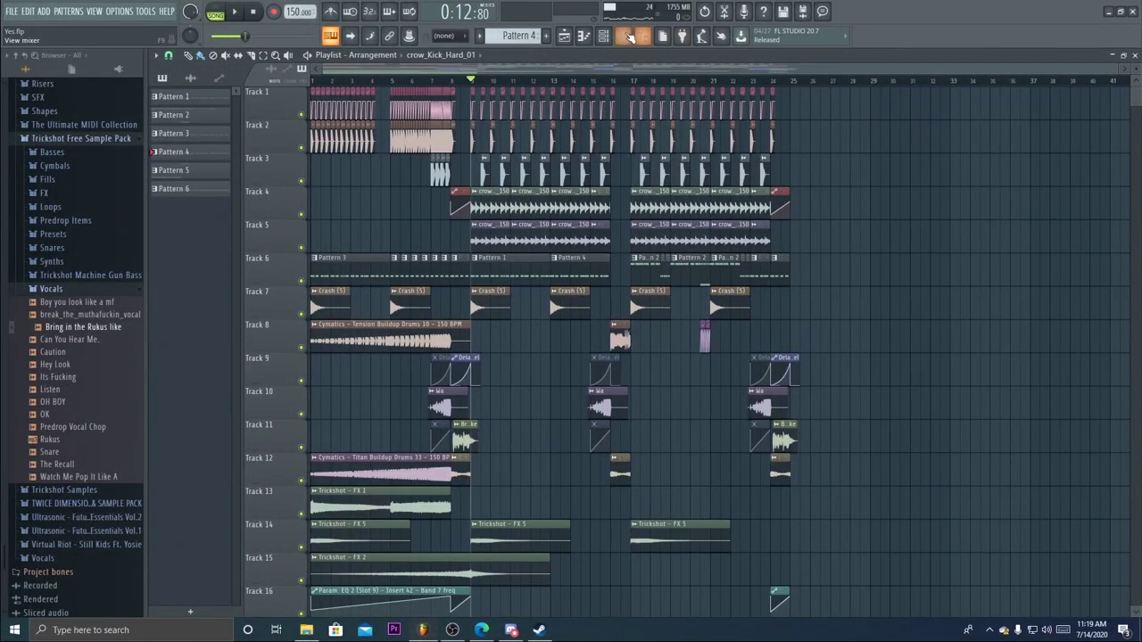
click(622, 38)
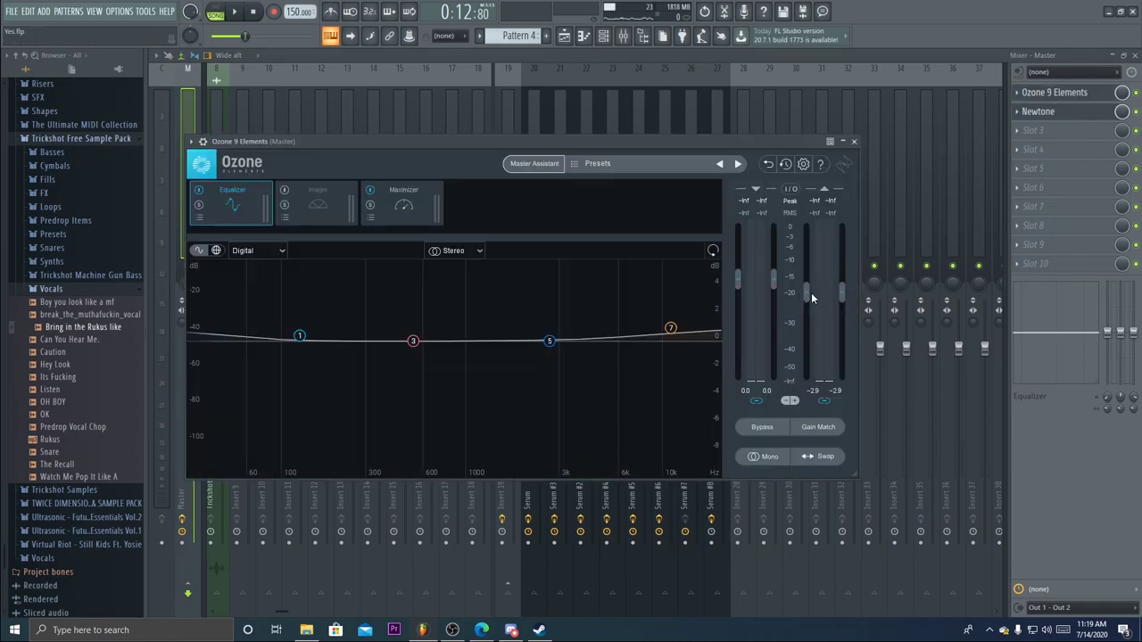
- Check Ozone's Maximizer and Equalizer, close Ozone, and move through the mixer to Insert 42
click(402, 204)
click(232, 203)
click(855, 143)
drag(271, 223, 721, 198)
scroll(706, 214, down, 3)
scroll(491, 228, up, 3)
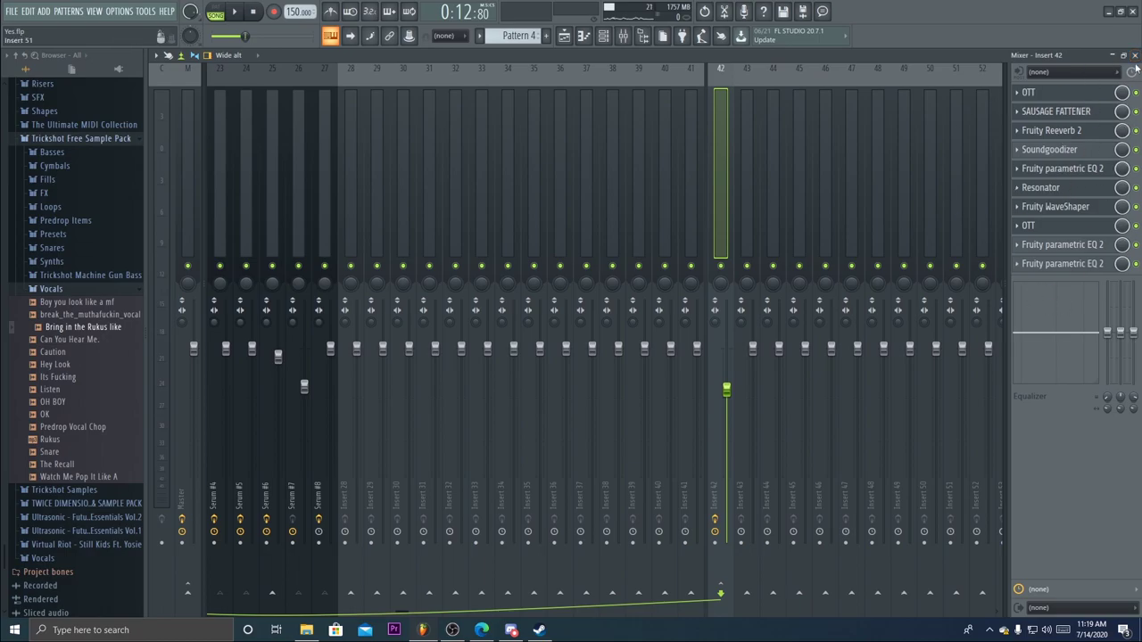
- Close the mixer and stop playback, returning the song position to 0:00:00
click(1136, 57)
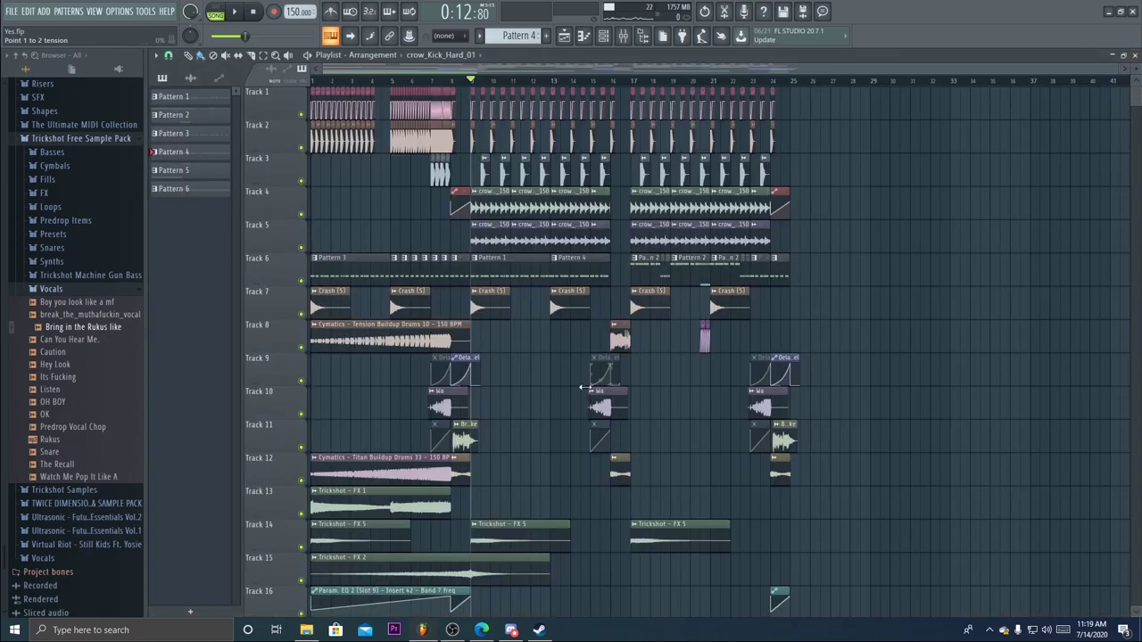
key(space)
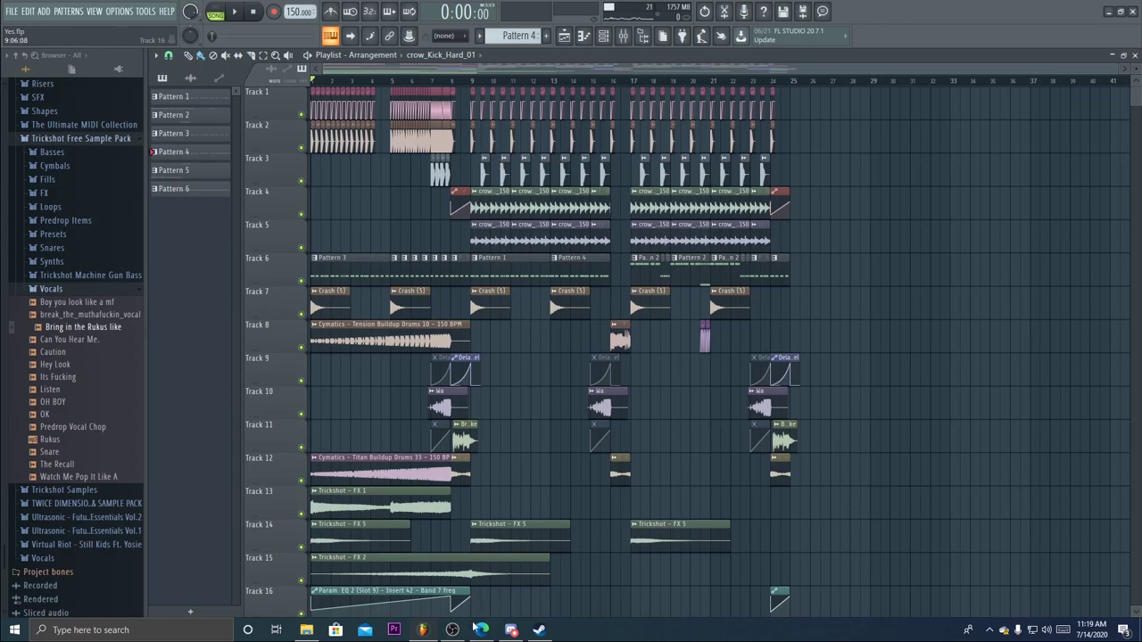